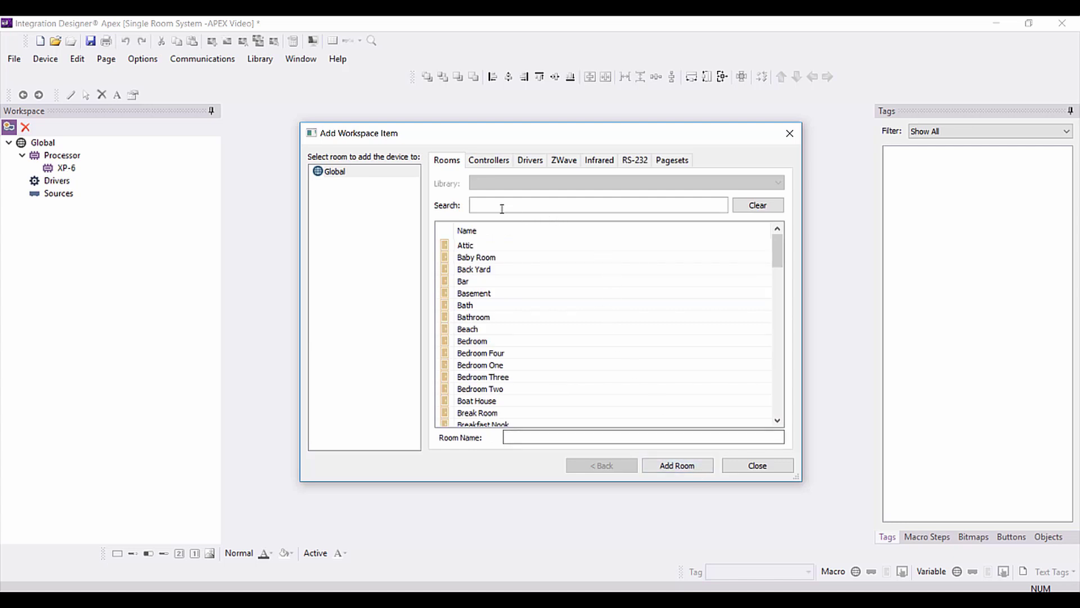
Search the room list for "Family", select Family Room and add it to the workspace under the room name Family Room.
text(F)
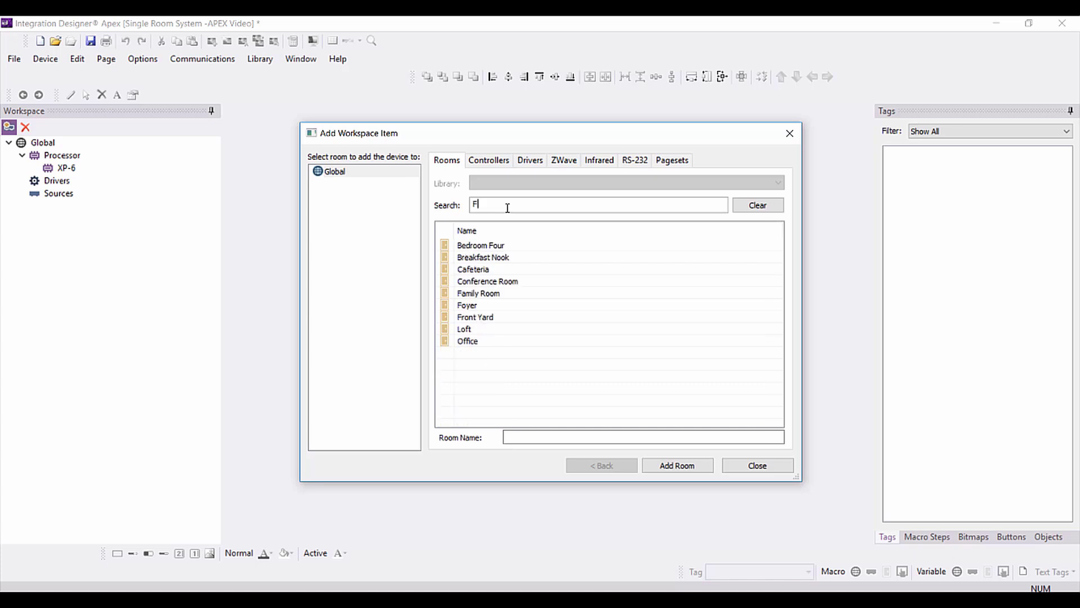
text(amily)
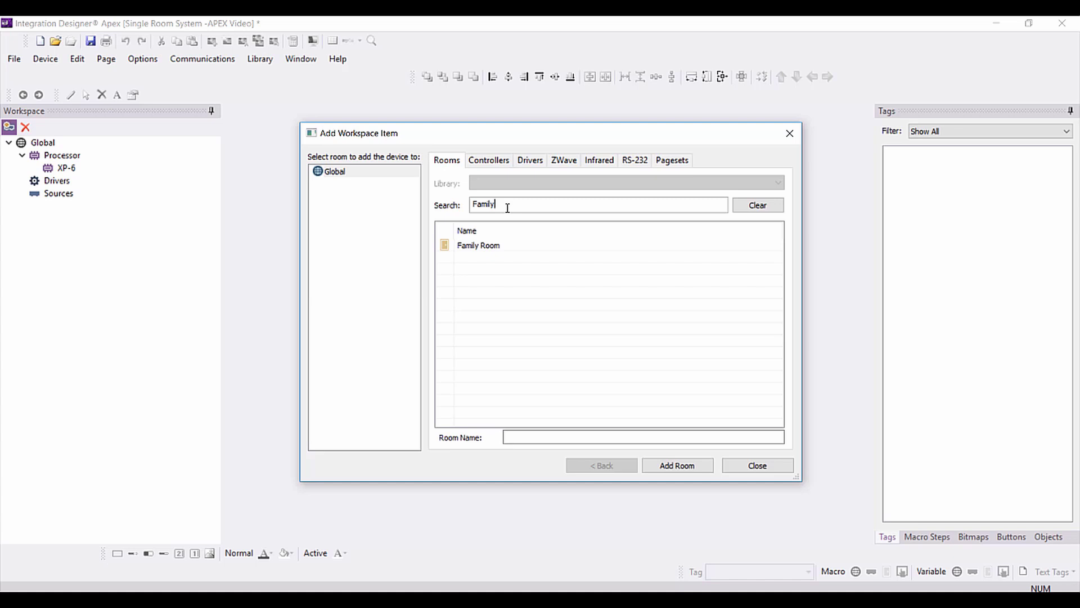
click(491, 248)
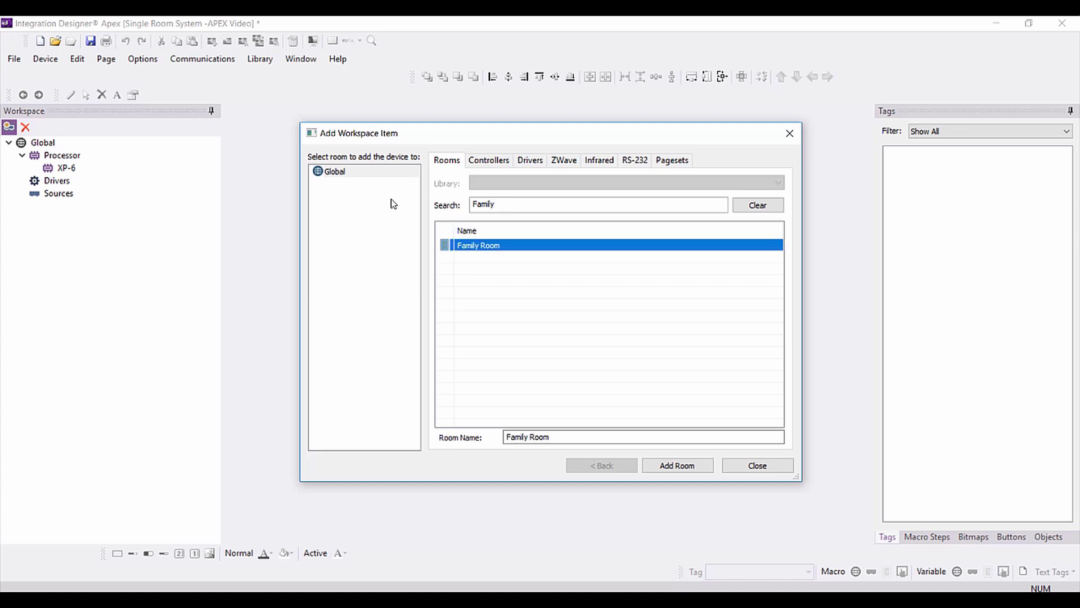
click(494, 205)
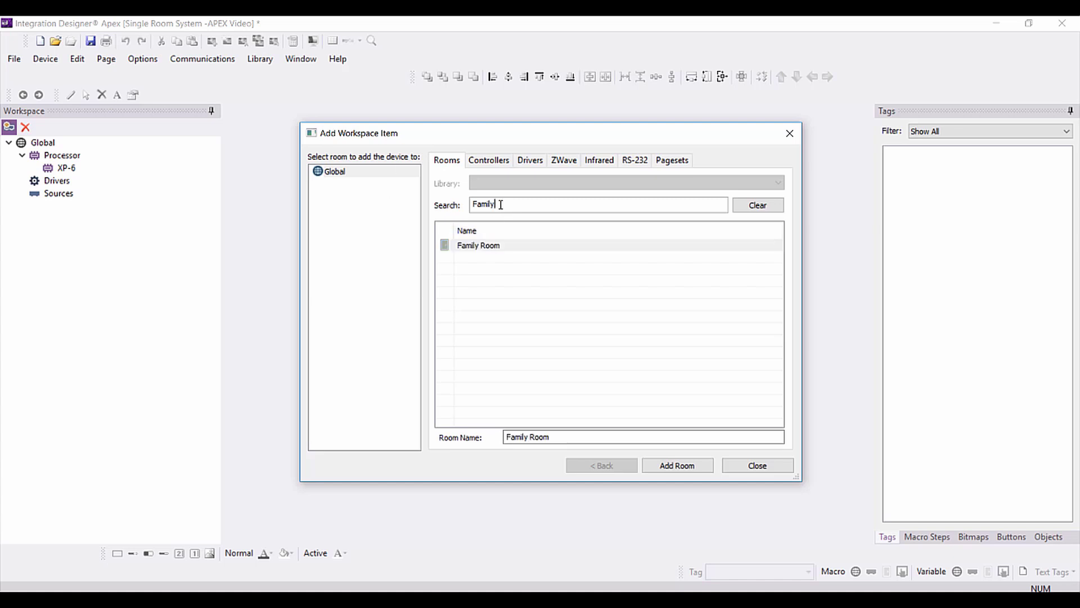
key(BackSpace)
key(BackSpace)
key(BackSpace)
key(BackSpace)
key(BackSpace)
key(BackSpace)
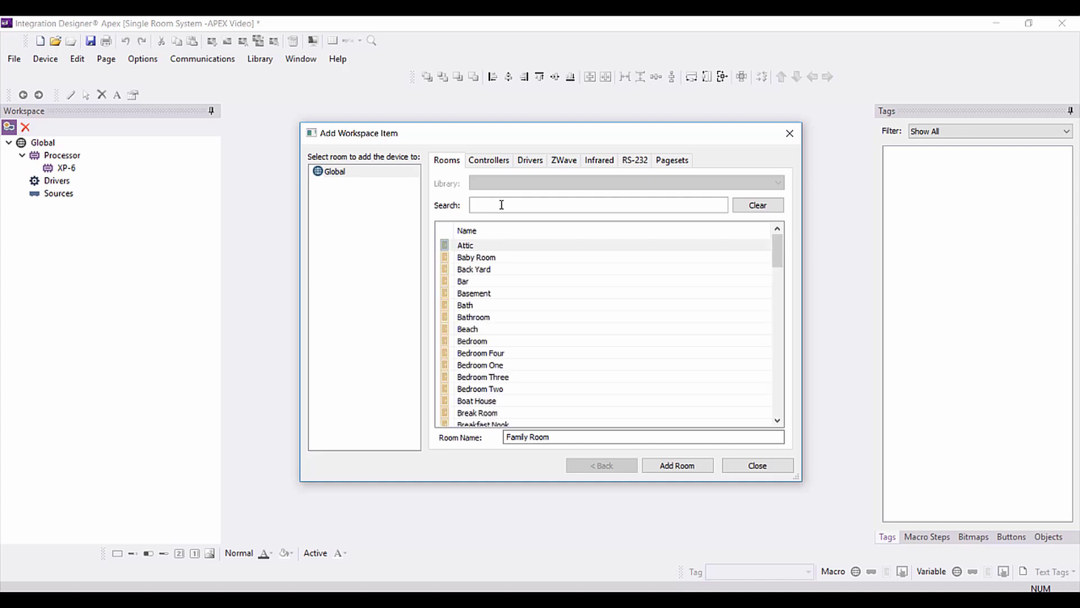
click(559, 440)
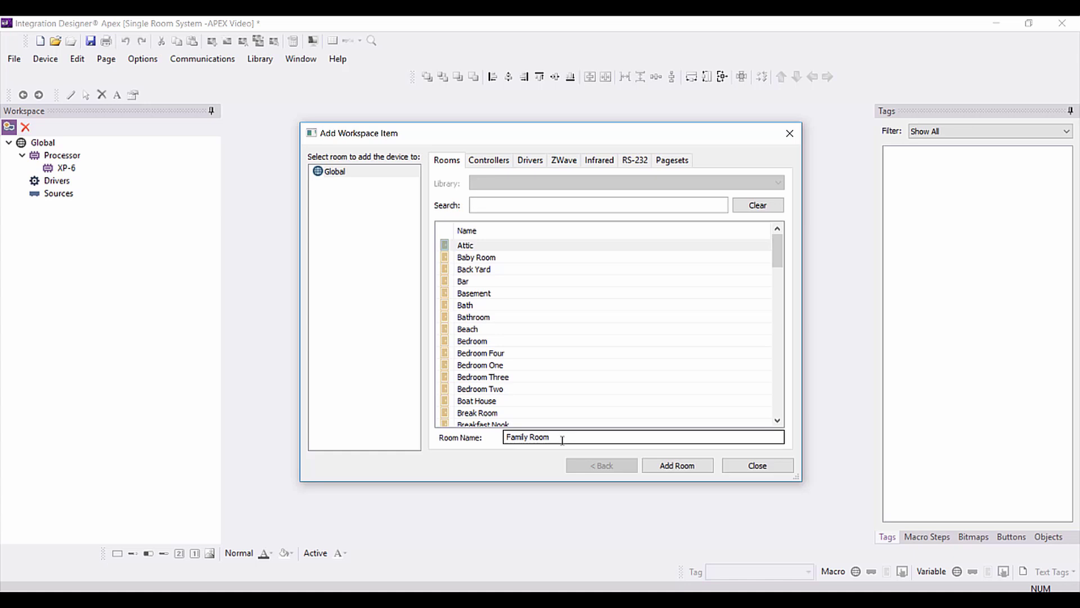
click(677, 467)
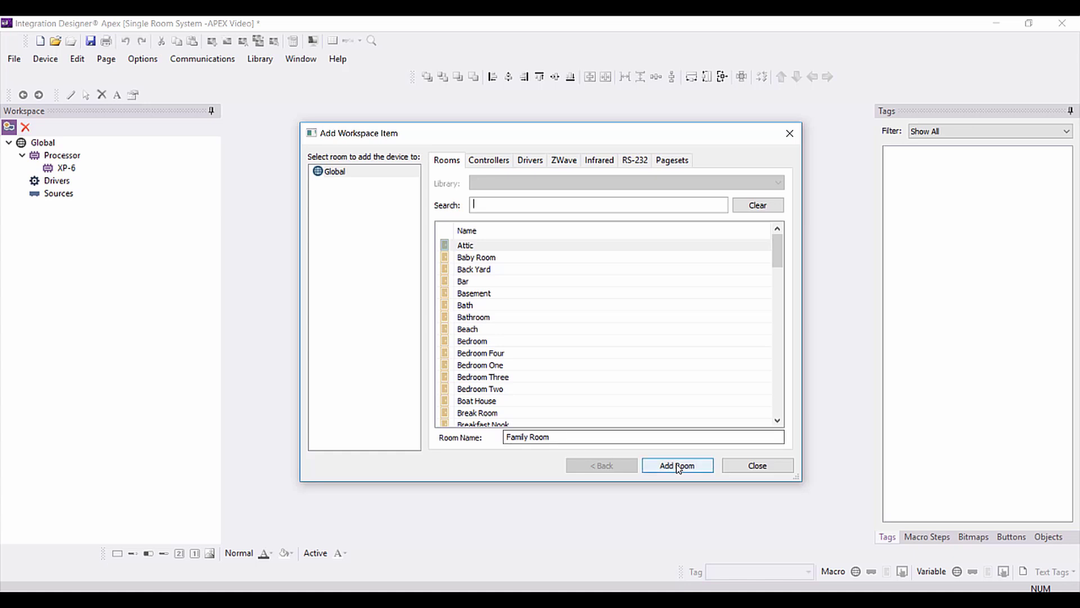
click(678, 467)
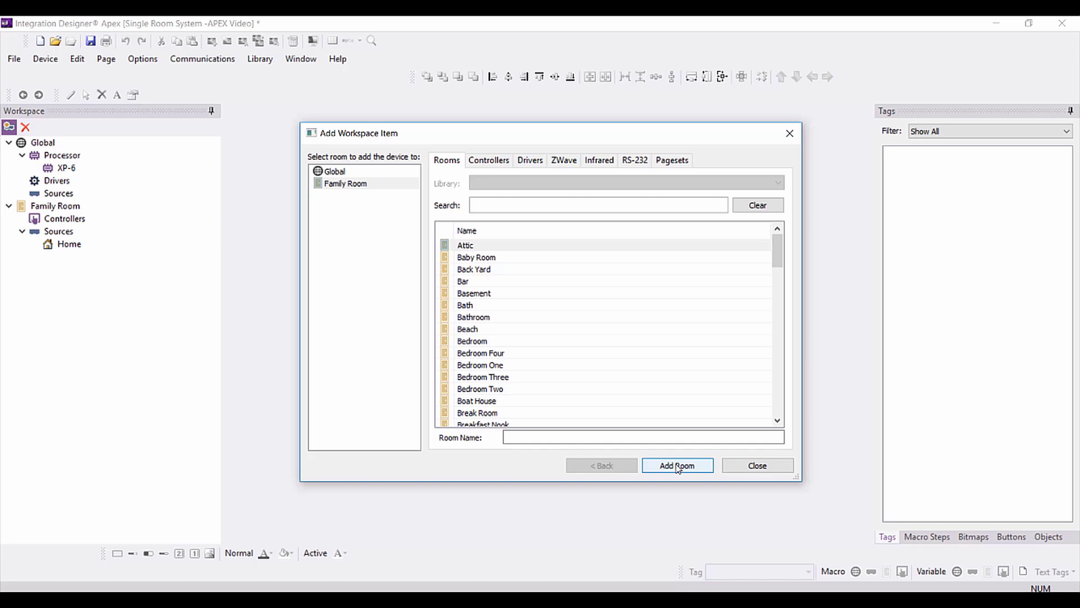
Add an RTI T2x handheld controller to the Family Room, naming the device "T2x -Family Room".
click(488, 161)
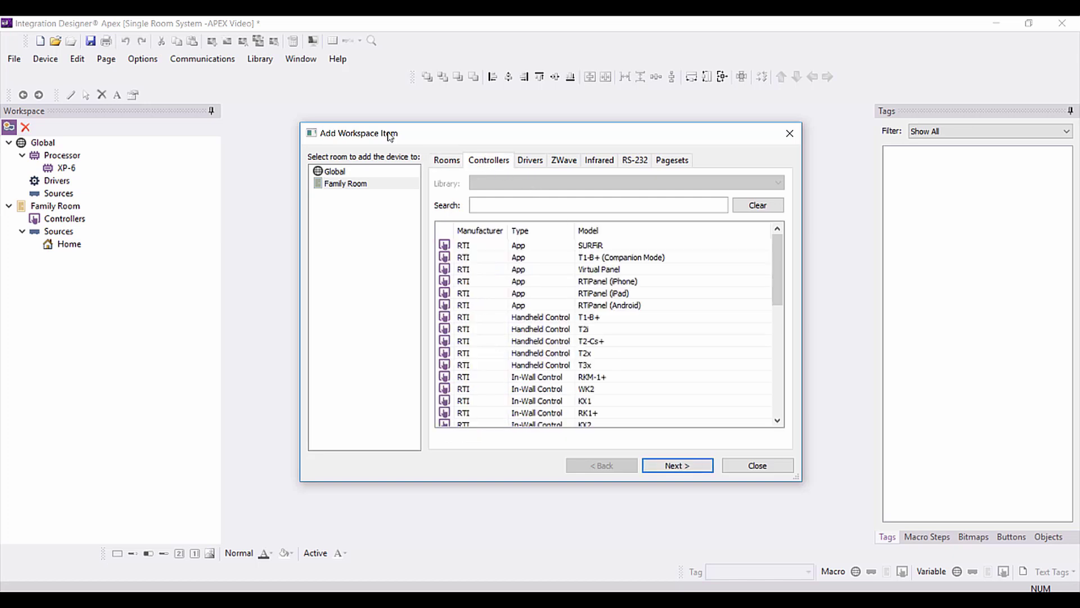
double_click(521, 357)
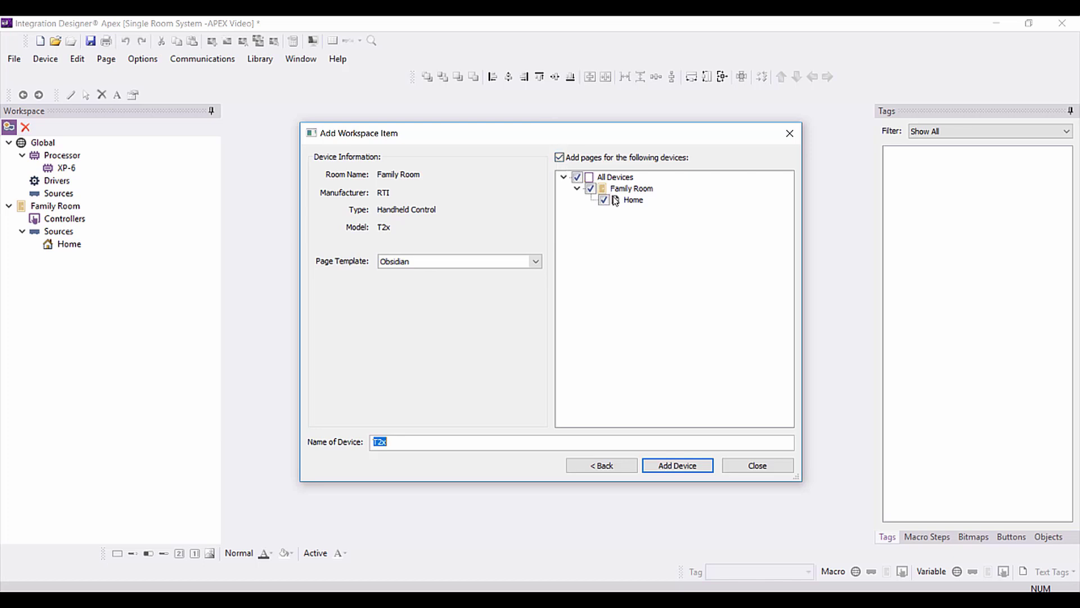
click(417, 443)
text(-Family Room)
drag(434, 445, 392, 449)
click(667, 470)
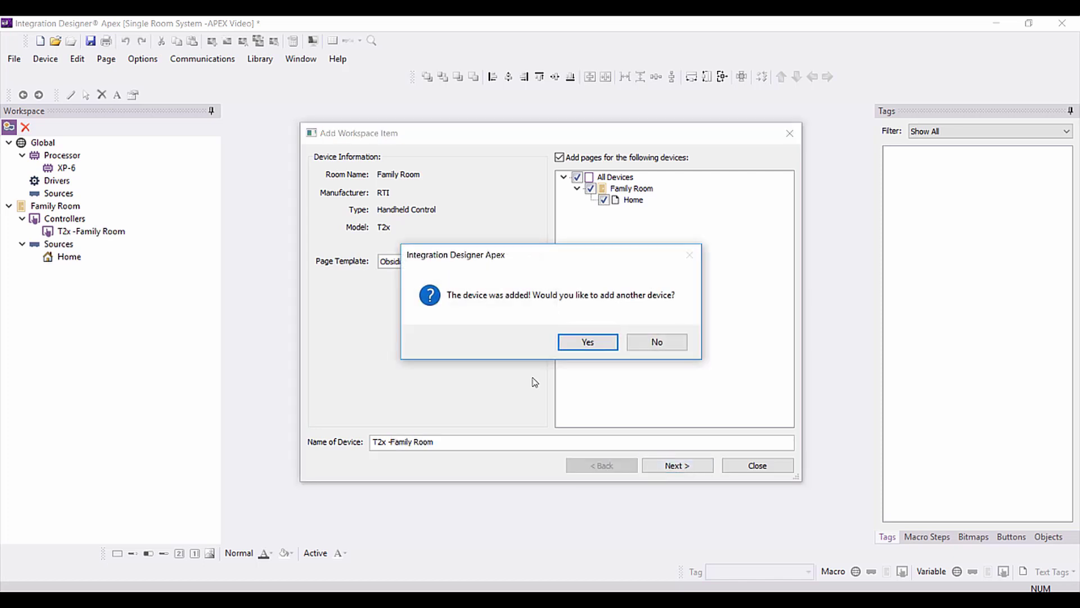
Continue adding devices and add a second T2x handheld controller to the Family Room, entering the name "T2x -Family Room" again.
click(577, 349)
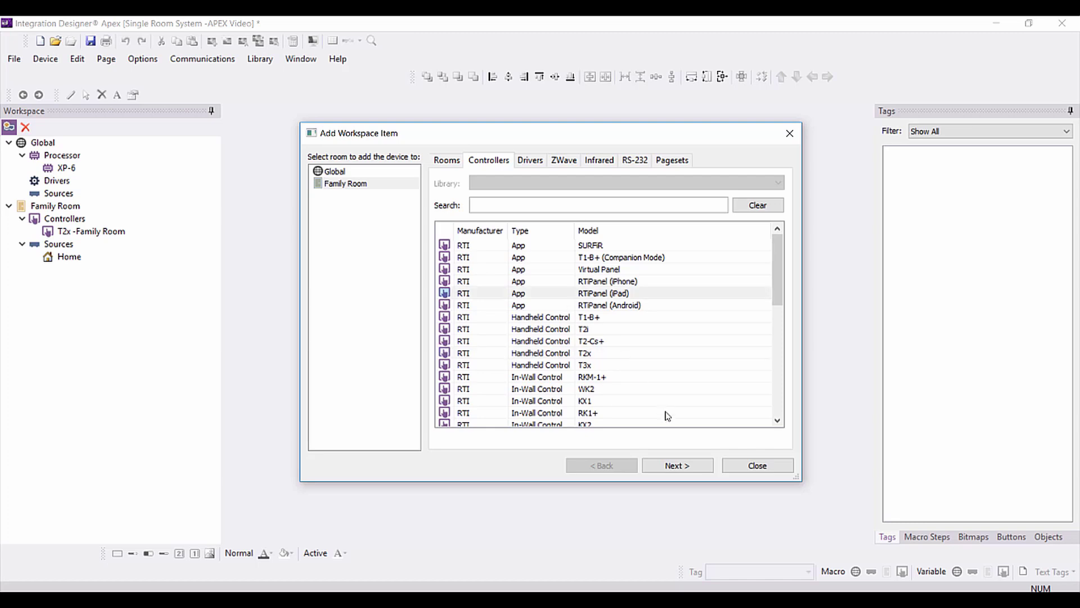
click(673, 471)
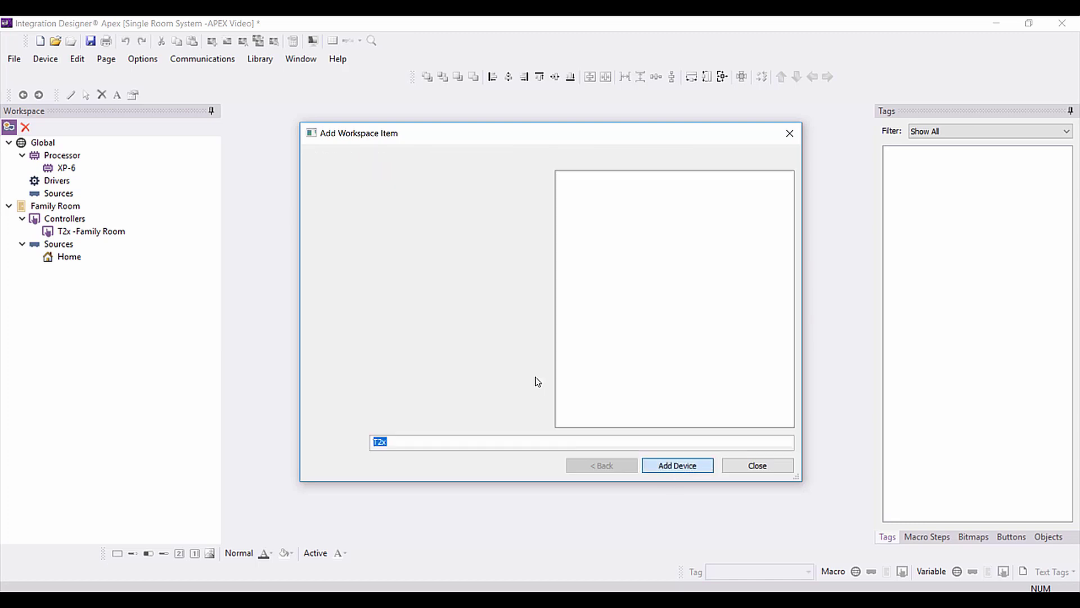
click(470, 443)
text(-)
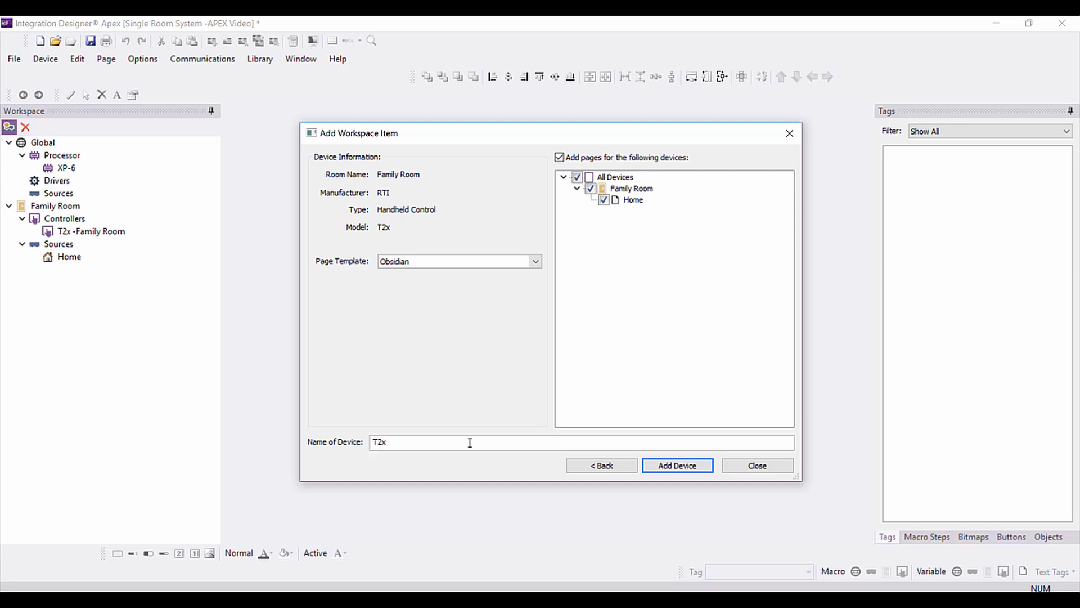
text(Family Room)
click(675, 473)
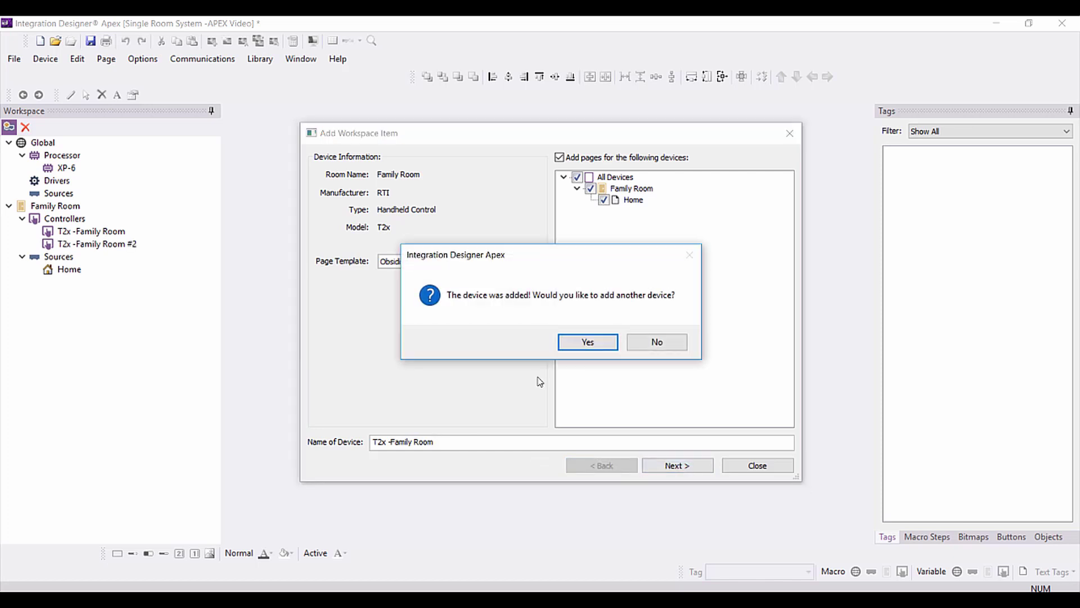
Continue adding devices, search the drivers for "int" and choose the Integra Receiver Main Zone driver for the Family Room.
click(575, 347)
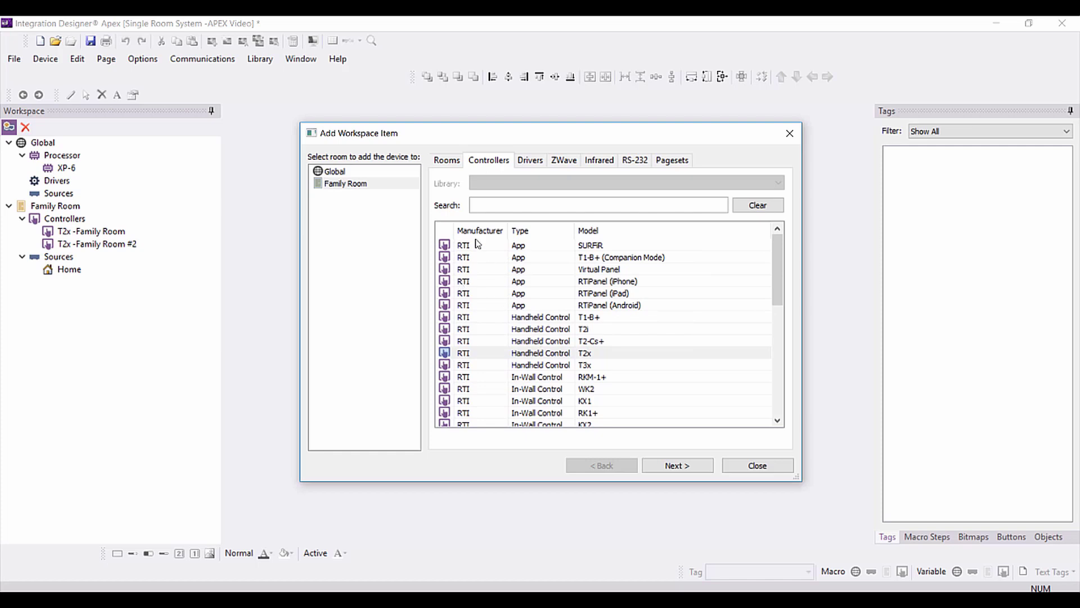
click(531, 162)
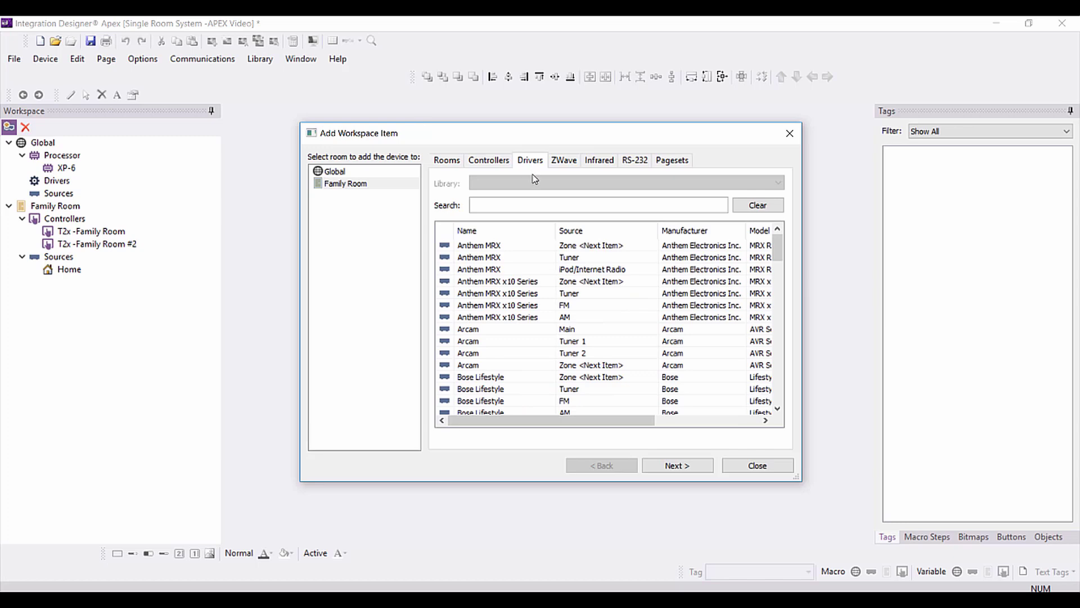
click(493, 205)
text(int)
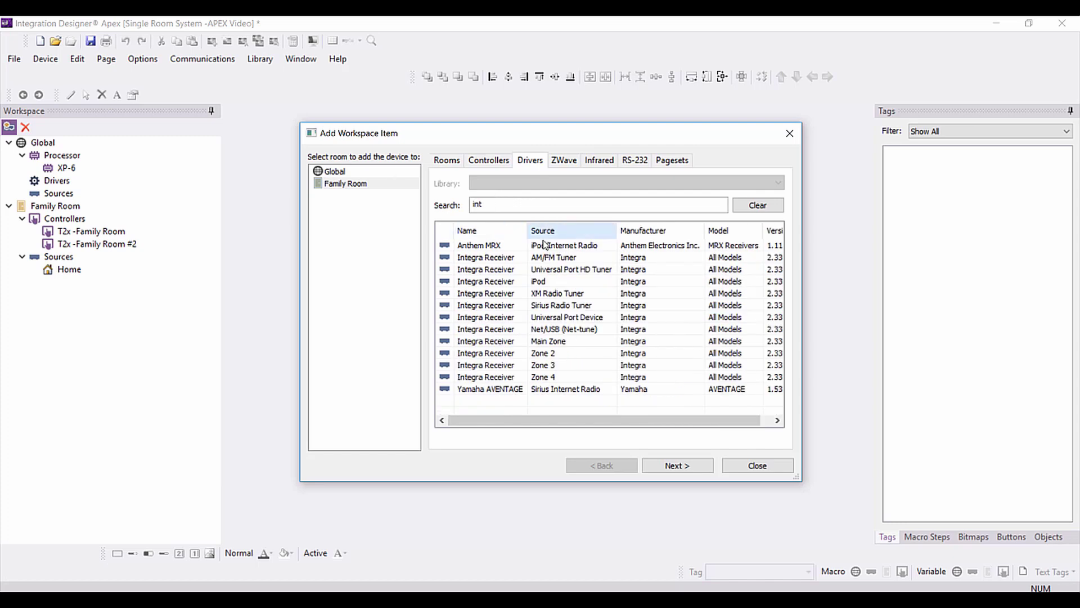
click(481, 342)
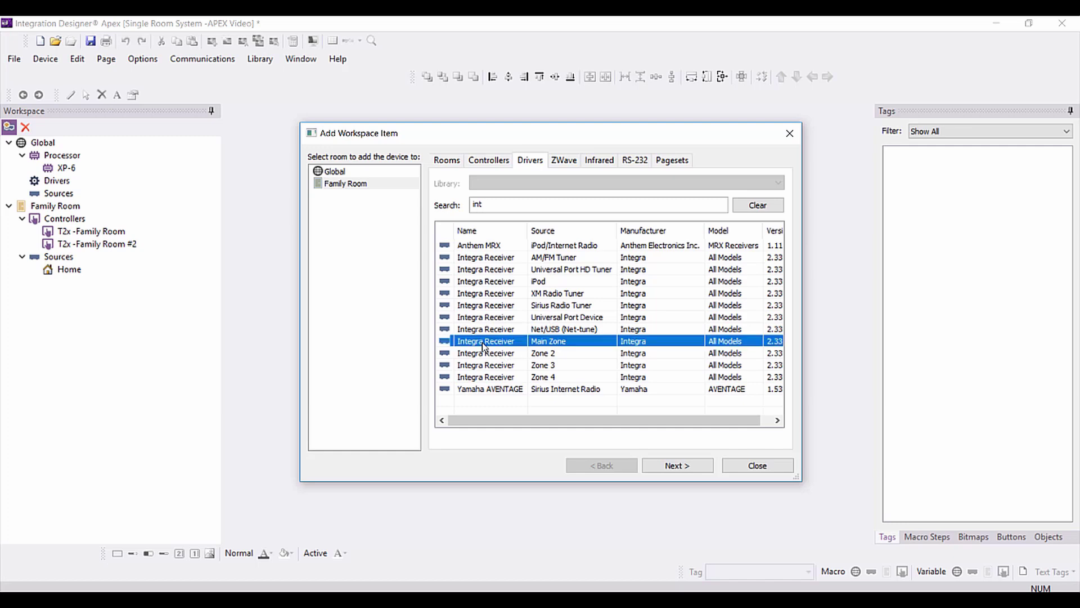
click(678, 465)
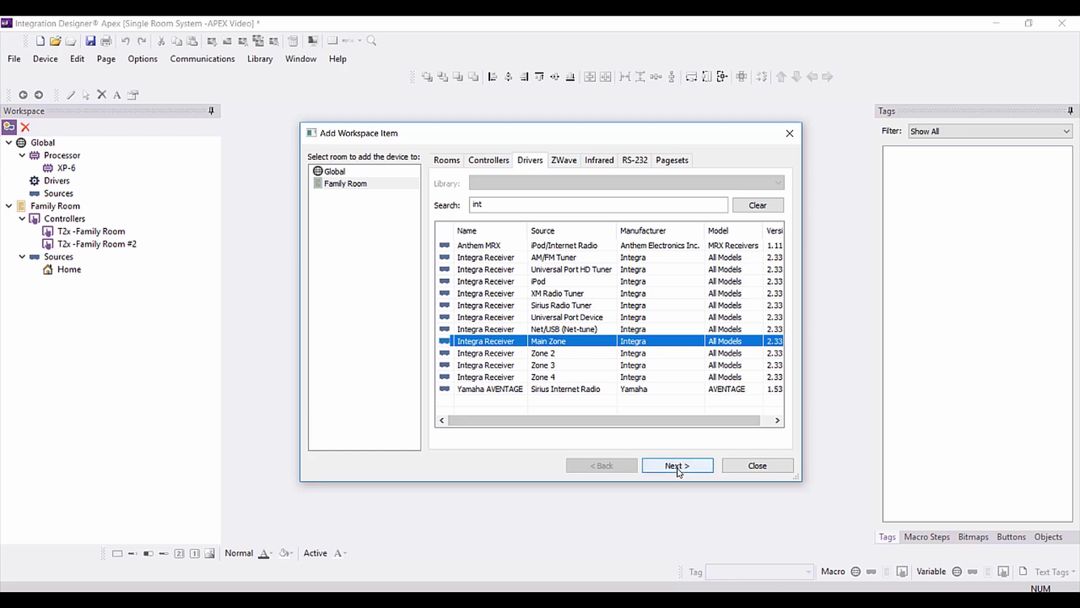
Turn off adding pages to the controllers, name the receiver "Integra Receiver -Family Room" and add it.
click(560, 157)
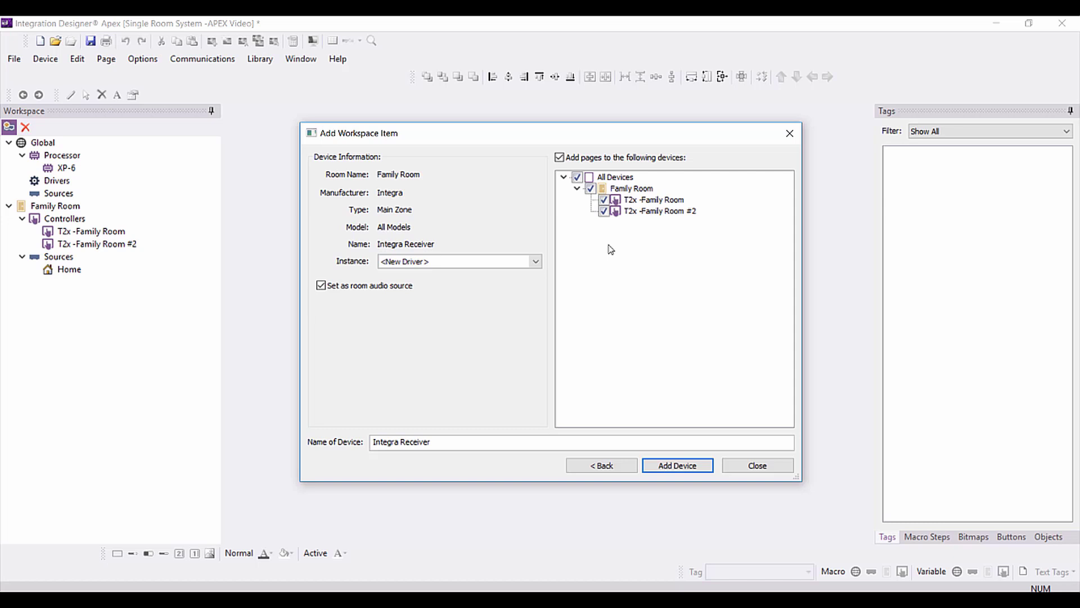
click(560, 158)
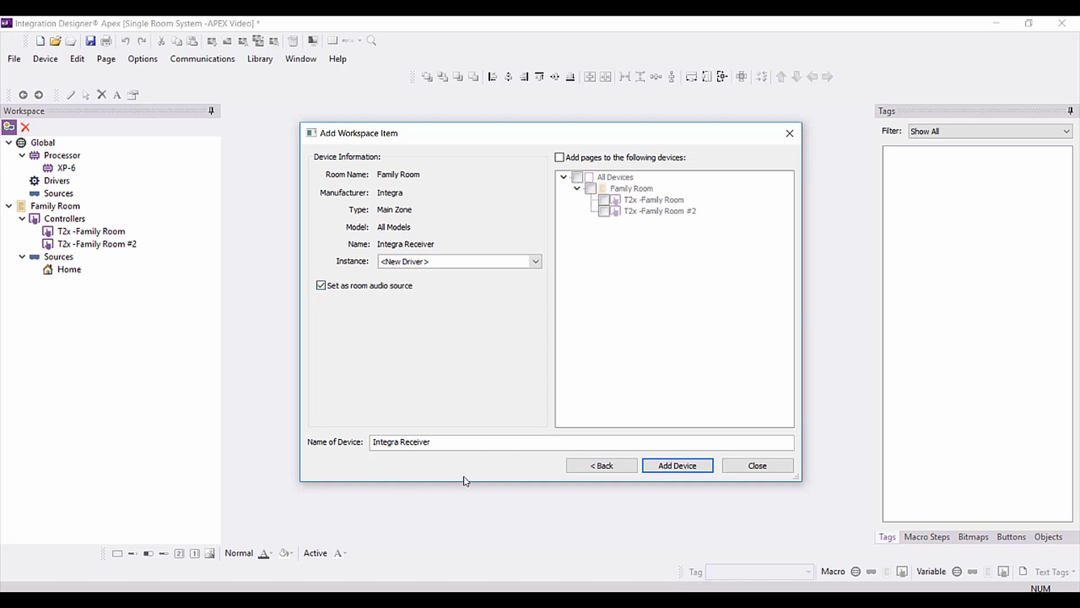
click(448, 442)
text(-Family Room)
click(657, 473)
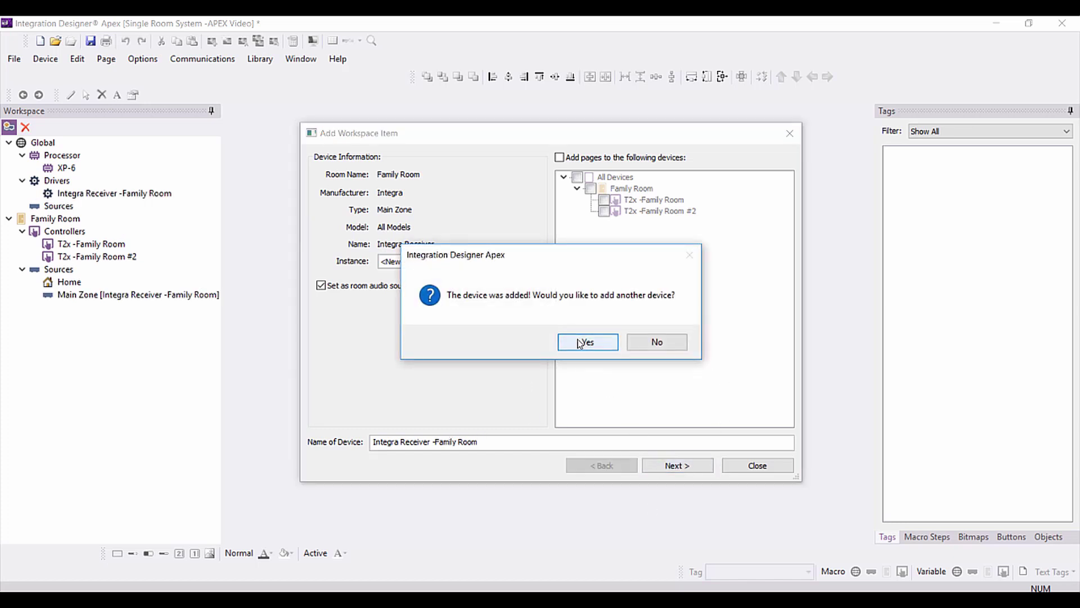
Continue adding devices, replace the driver search with "Dir" and choose the DirecTV Tuner driver.
click(580, 341)
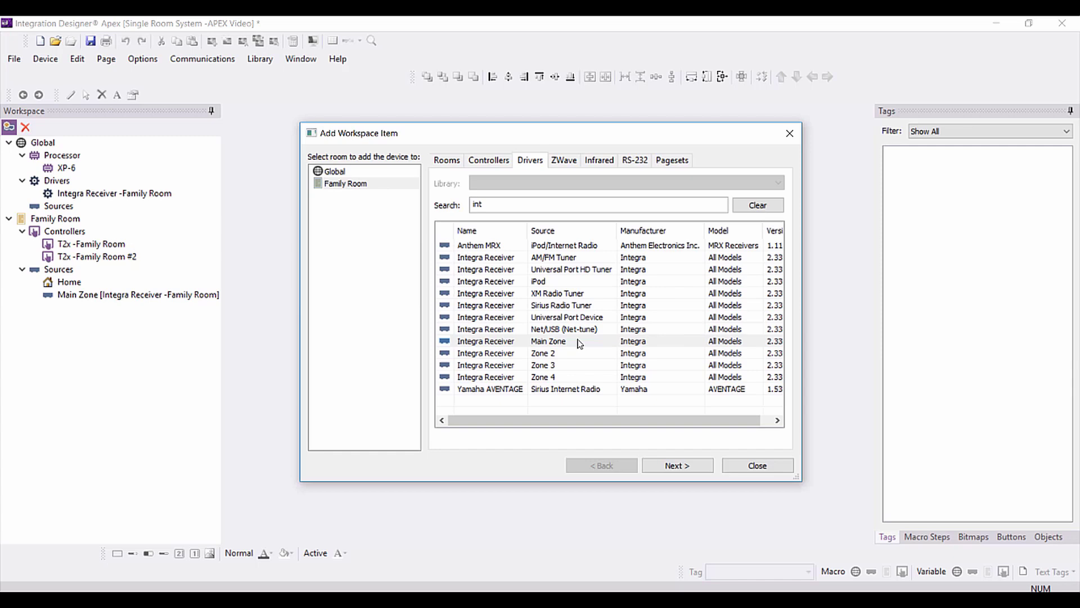
click(527, 206)
key(BackSpace)
key(BackSpace)
key(BackSpace)
text(D)
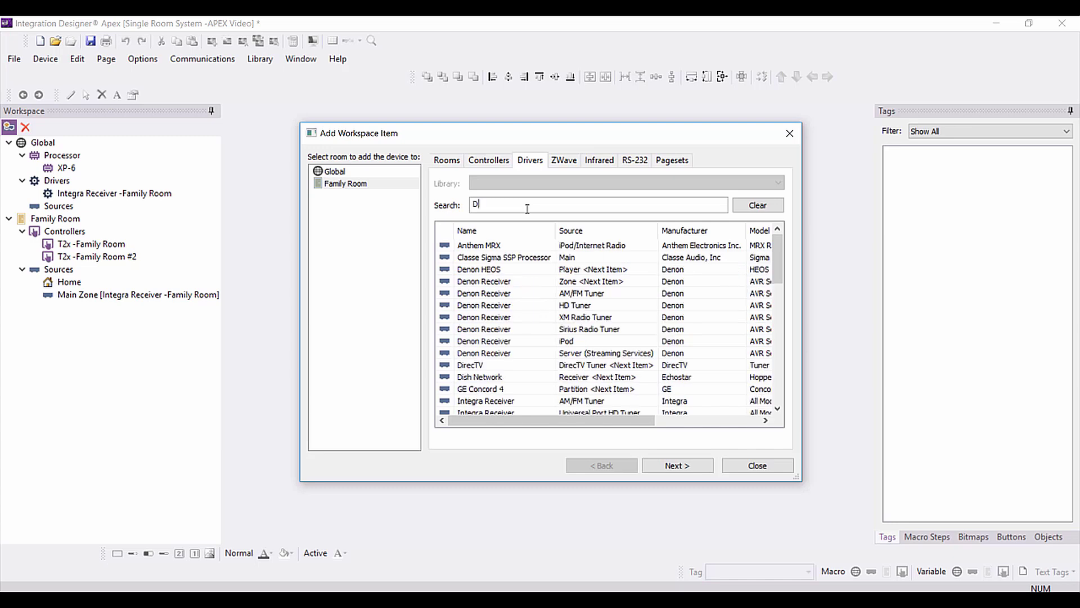
text(ir)
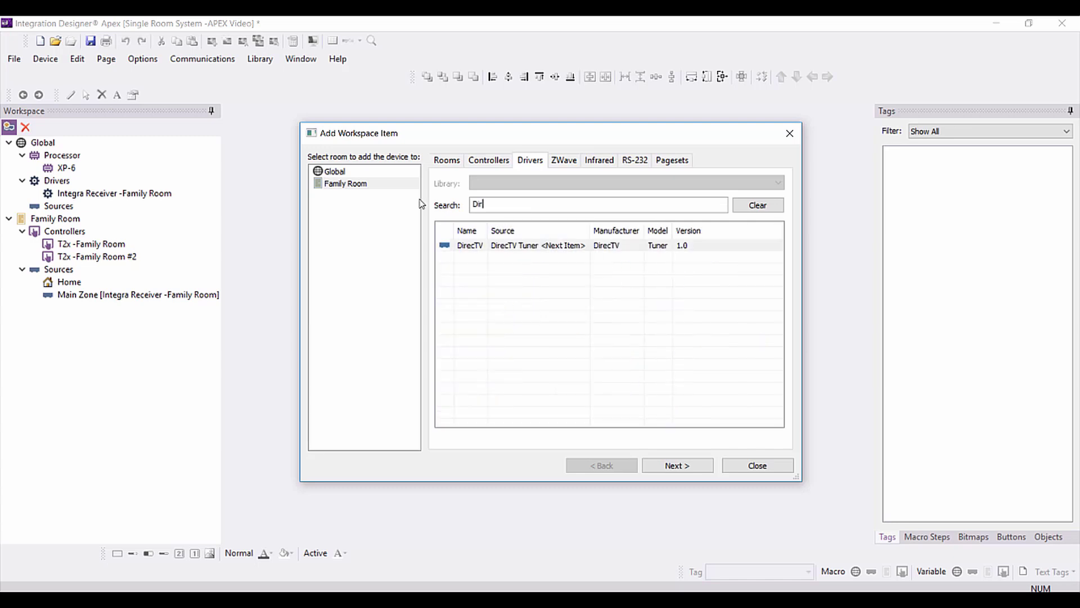
click(512, 245)
click(673, 466)
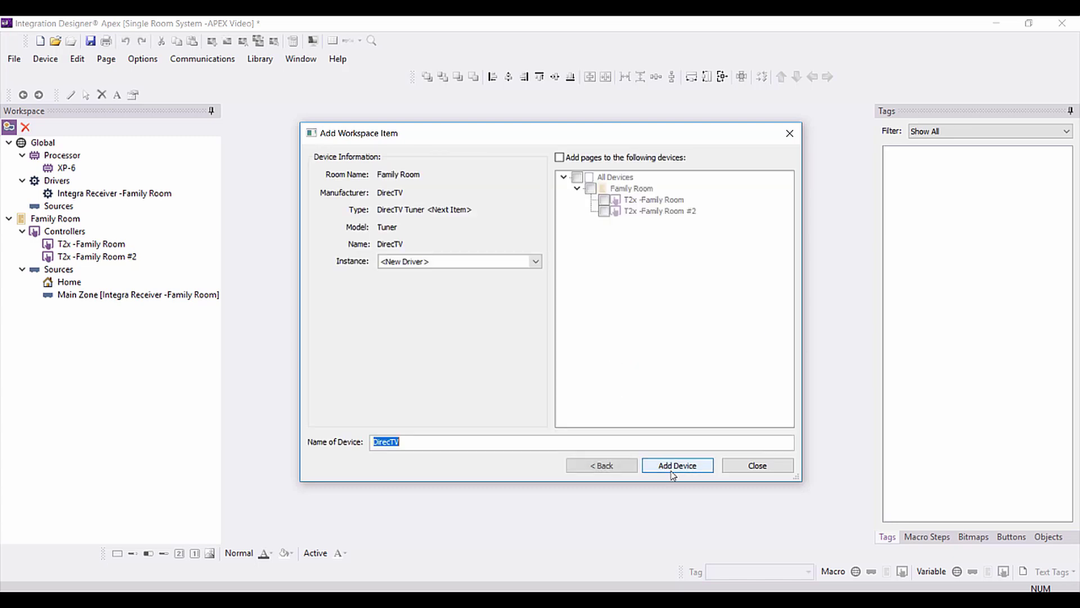
Enable adding pages to both T2x controllers, name the tuner "DirecTV -Family Room" and add it.
click(560, 158)
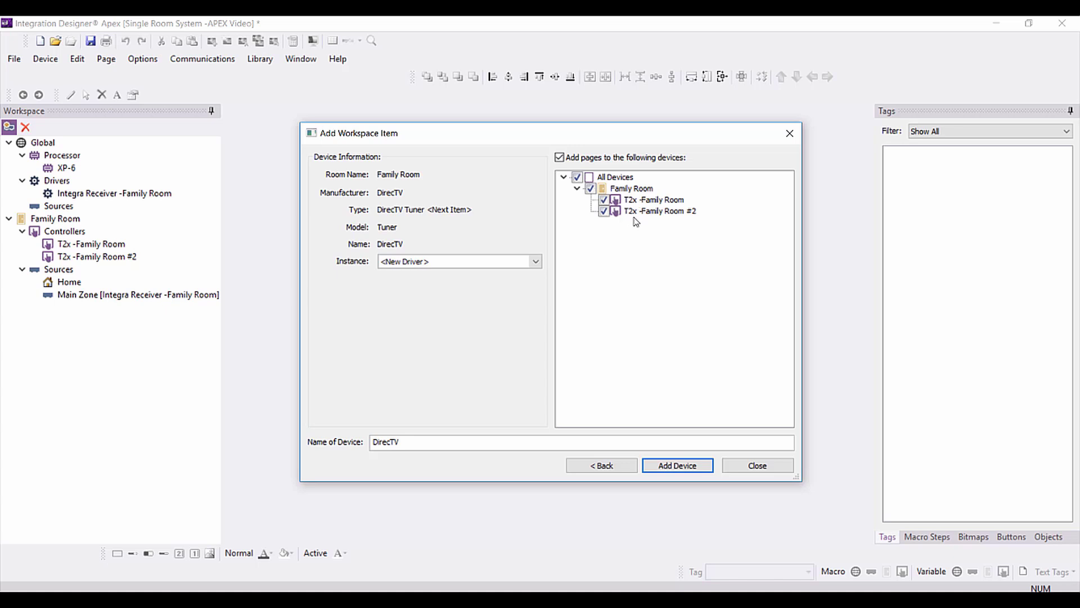
click(431, 444)
text(-Family Room)
click(668, 471)
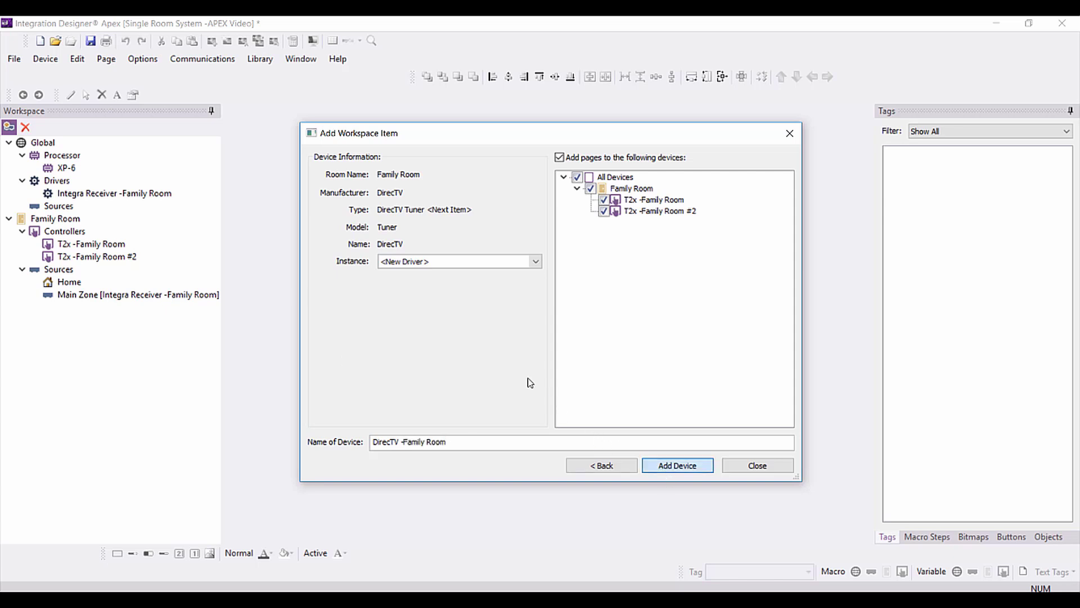
Continue adding devices, search the SYSTEM infrared library for "Sony b" and choose the Sony Blu Ray All Models entry.
click(612, 348)
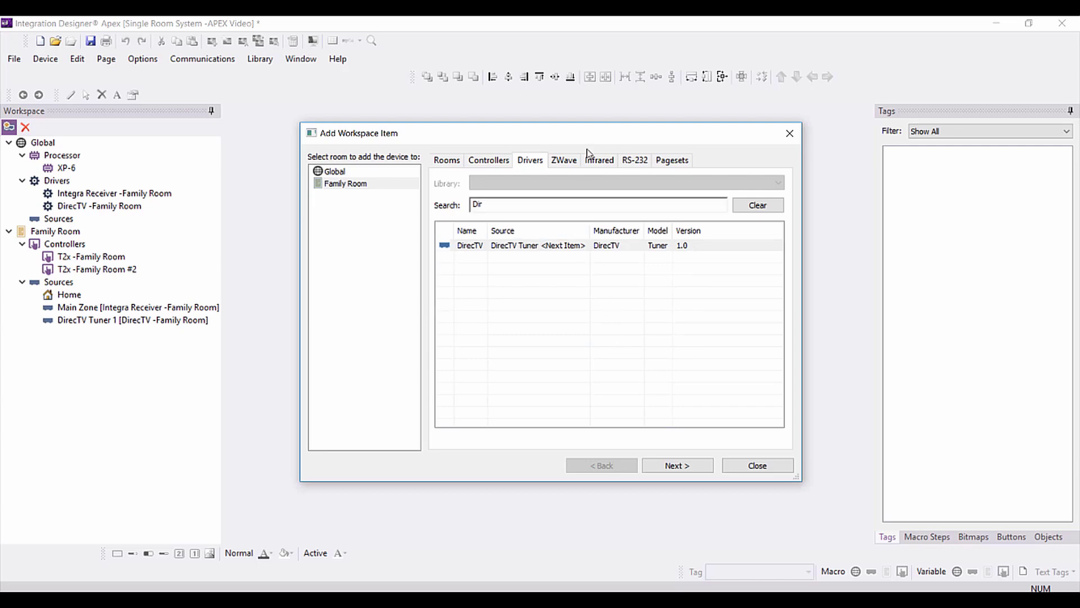
key(BackSpace)
key(BackSpace)
key(BackSpace)
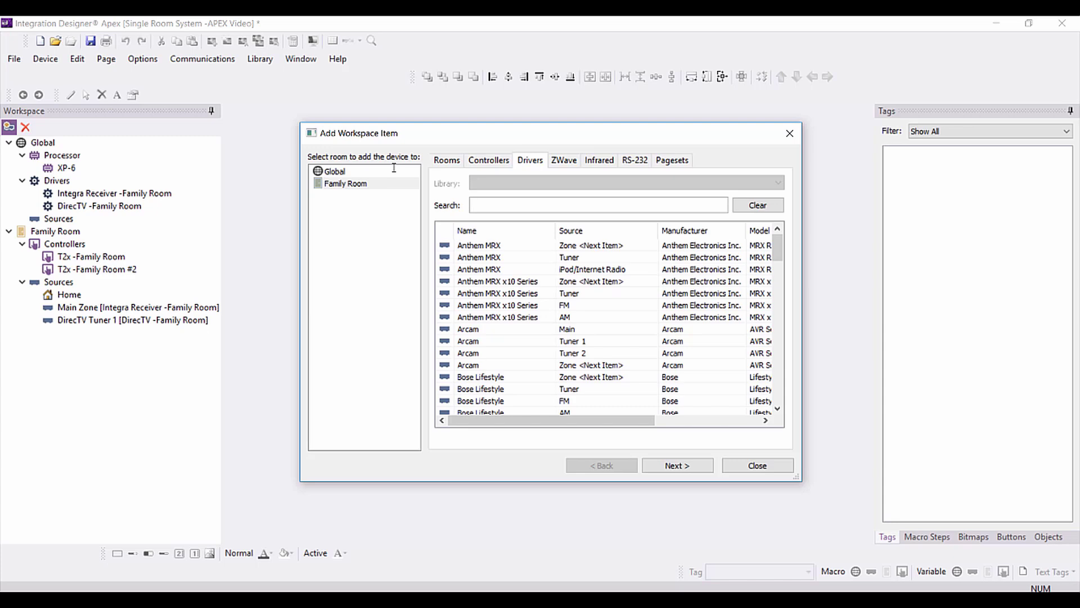
click(599, 160)
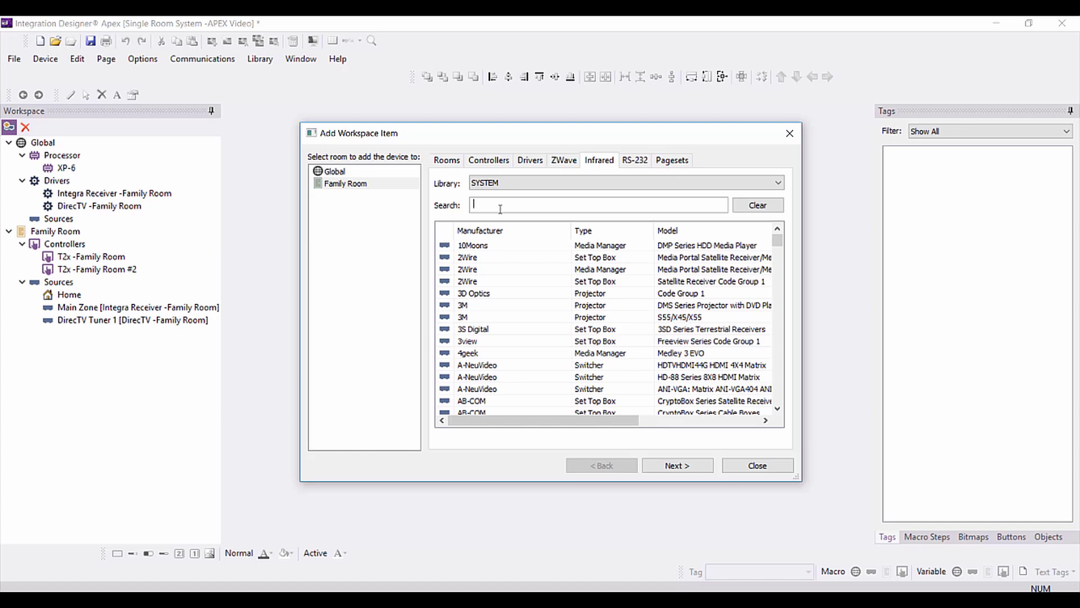
text(Sony)
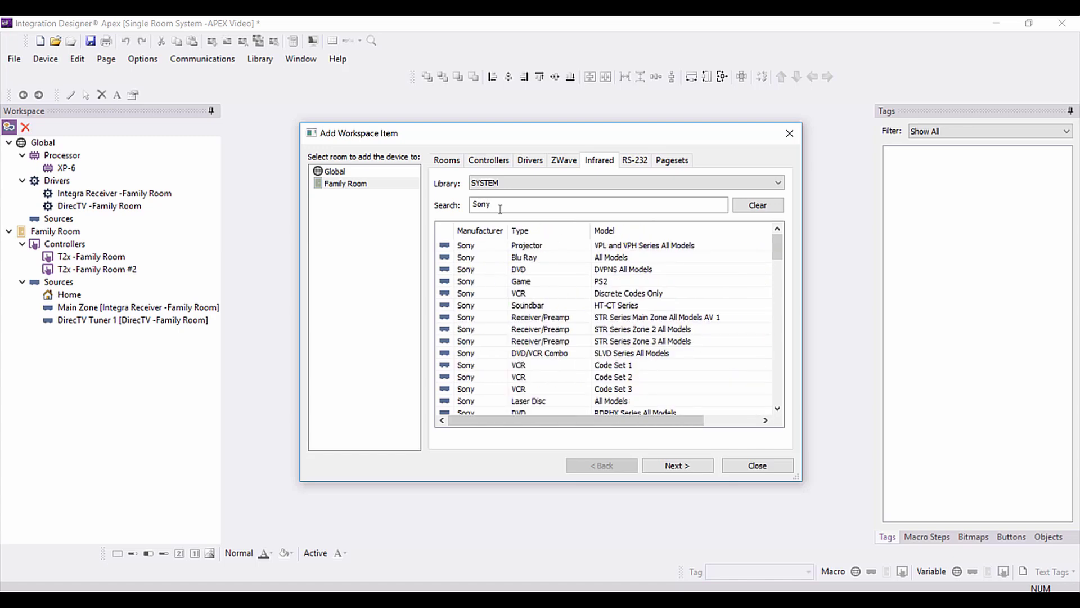
text( b)
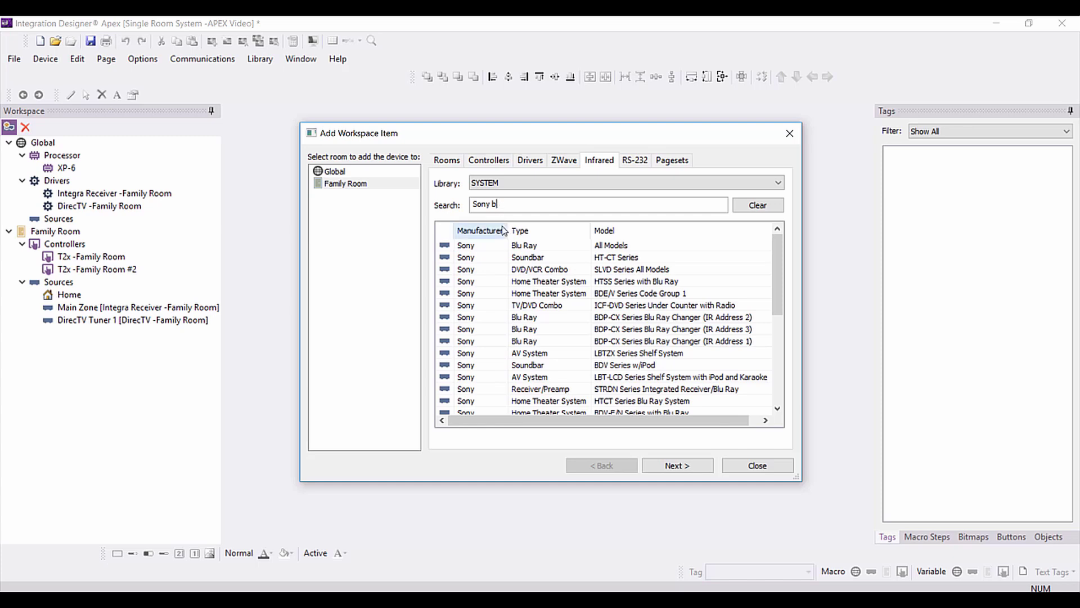
click(611, 248)
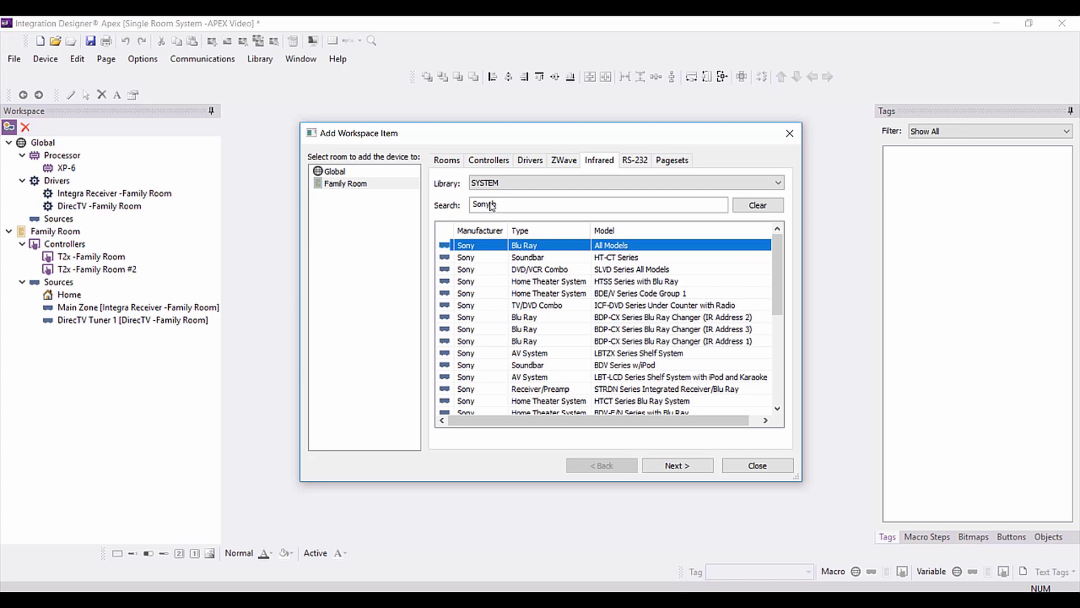
click(677, 466)
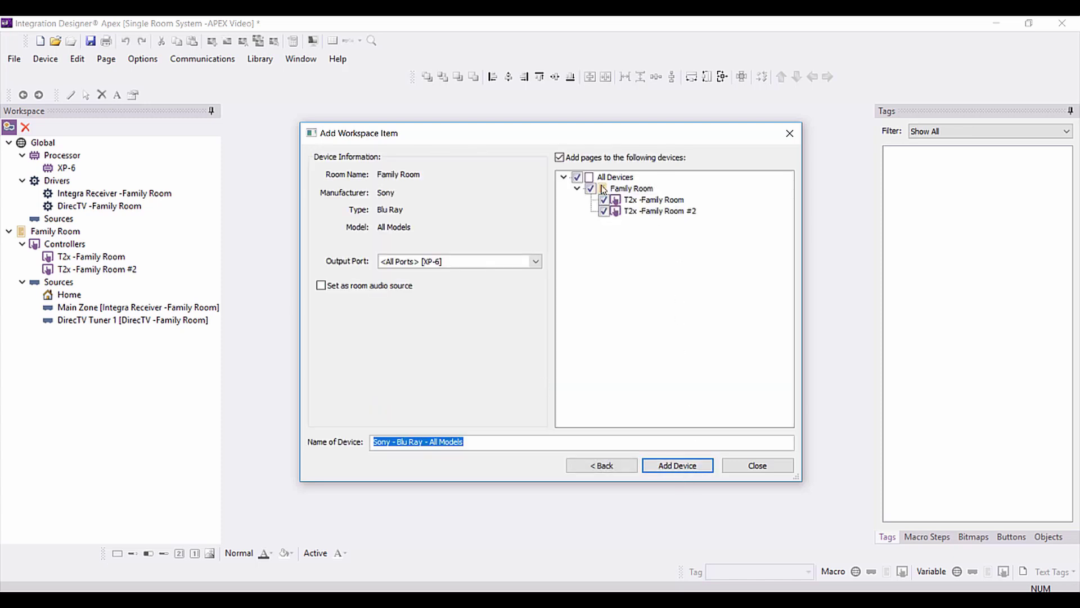
Set the Blu-ray player's output port to Port 1 [XP-6], name it "Sony - Blu Ray - Family Room" and add it.
click(536, 261)
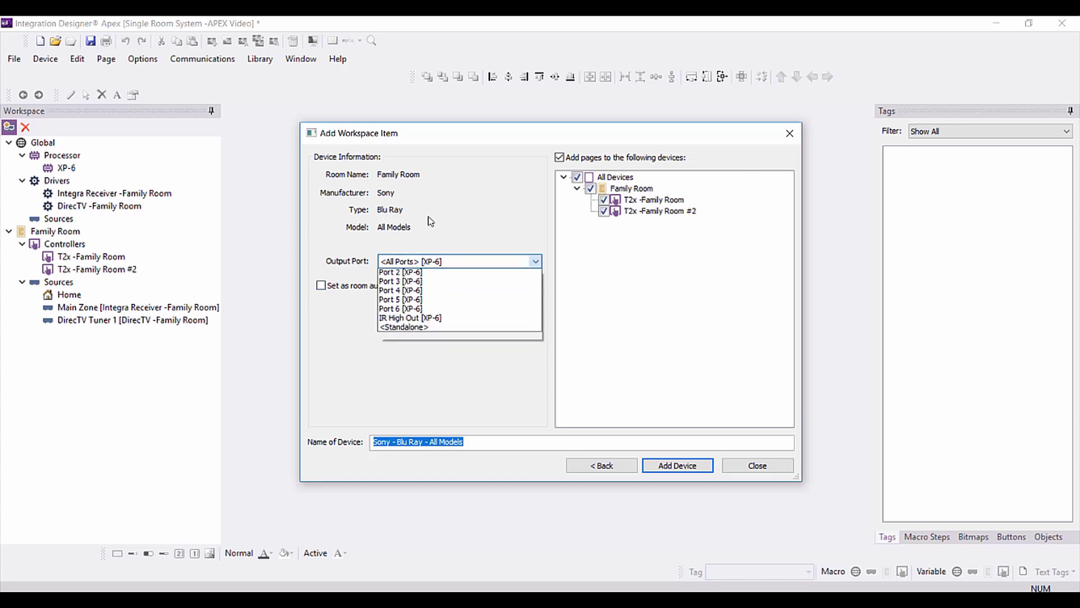
click(518, 284)
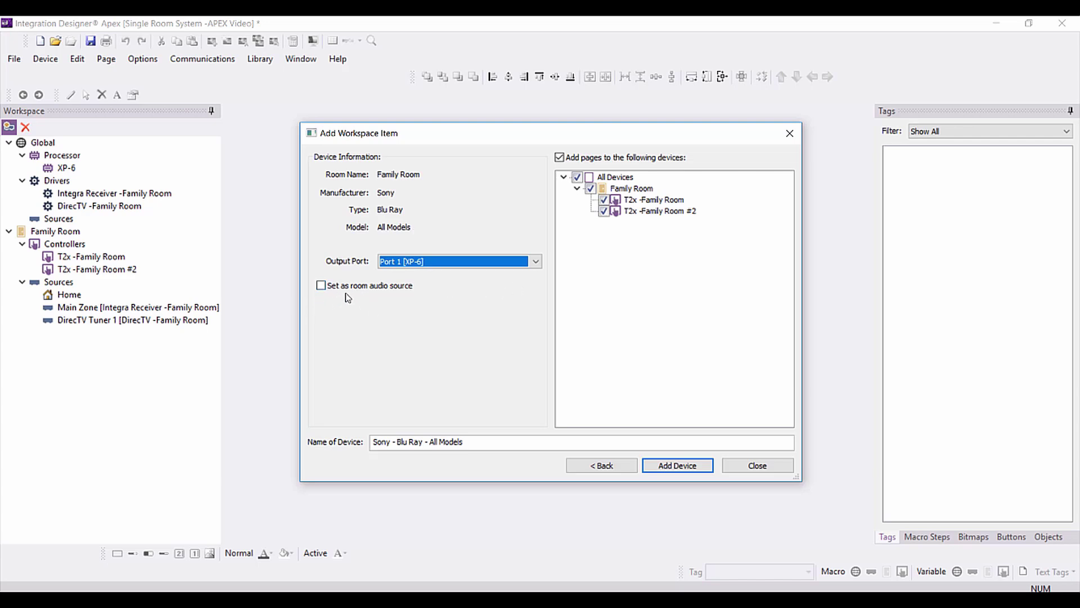
click(474, 441)
key(BackSpace)
key(BackSpace)
key(BackSpace)
key(BackSpace)
key(BackSpace)
key(BackSpace)
key(BackSpace)
key(BackSpace)
key(BackSpace)
key(BackSpace)
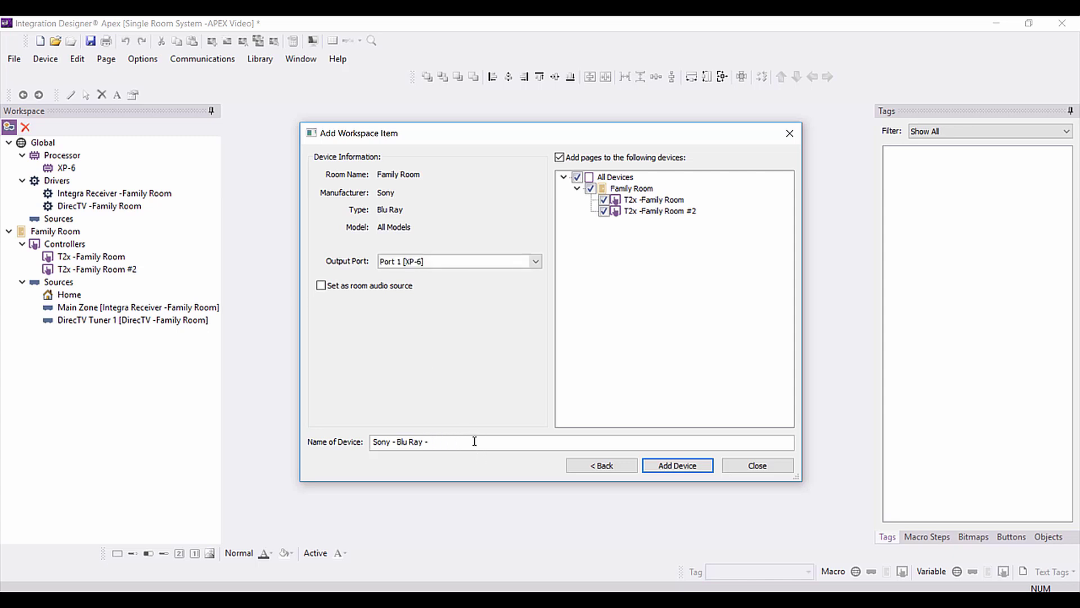
text(Family Room)
click(701, 468)
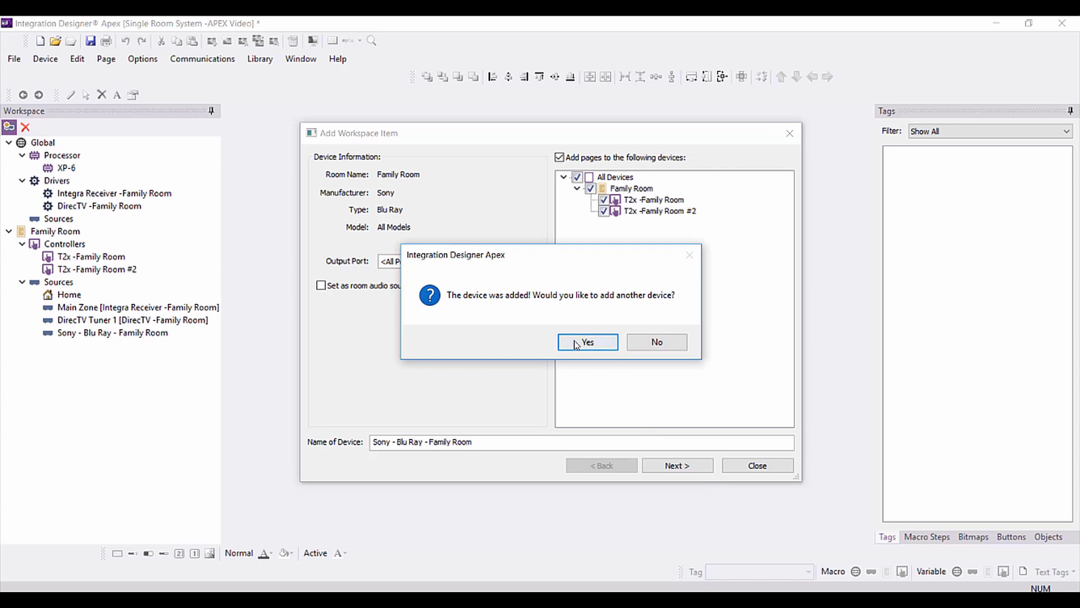
Continue adding devices, change the infrared search to "Sony TV" and choose the Sony TV All Models All Types entry.
click(585, 340)
drag(498, 205, 401, 170)
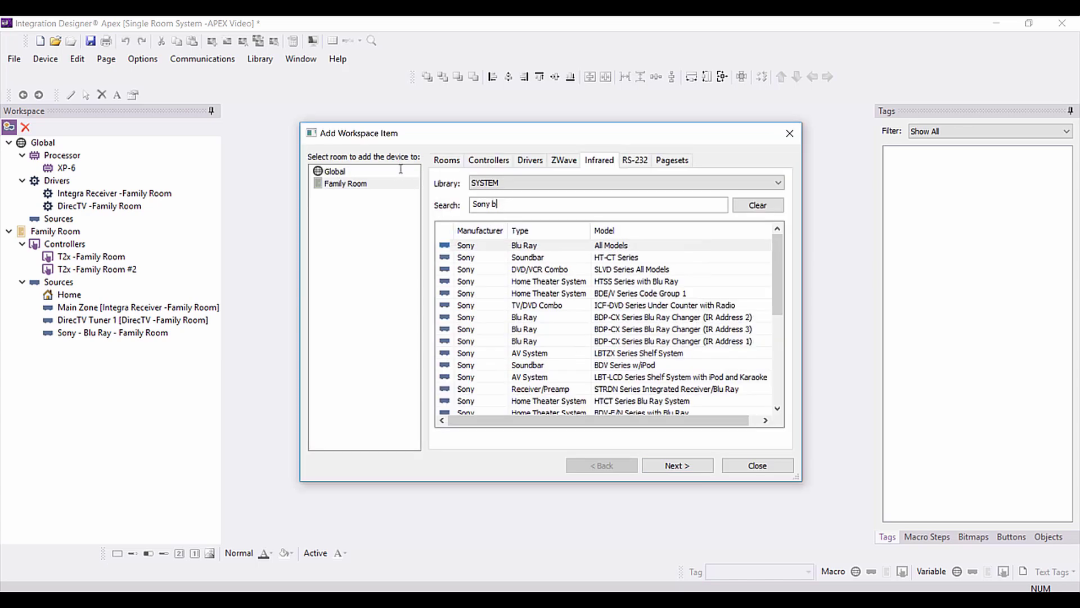
key(BackSpace)
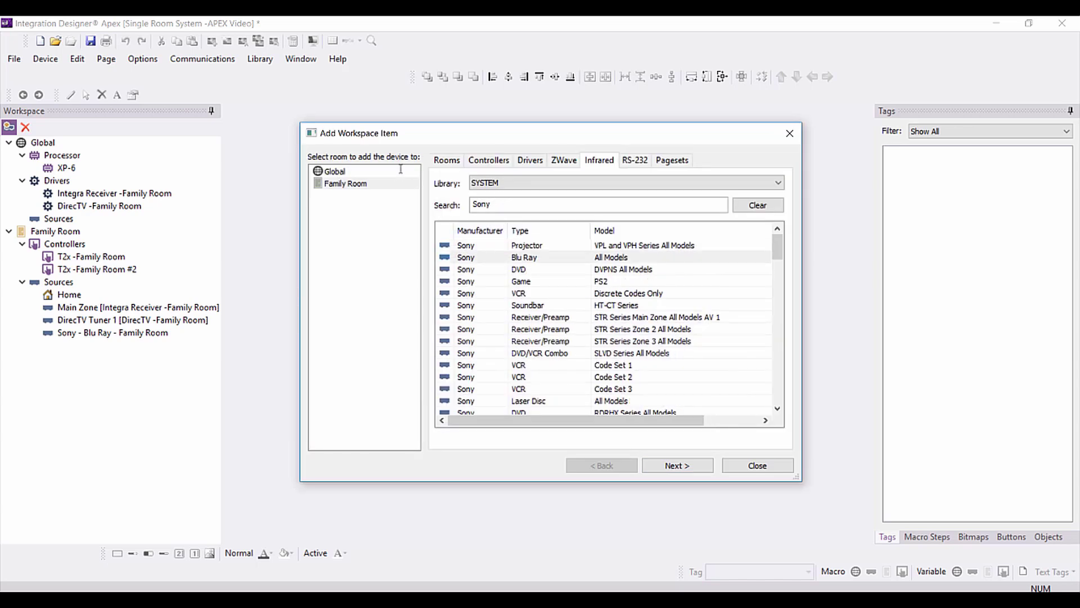
text(TV)
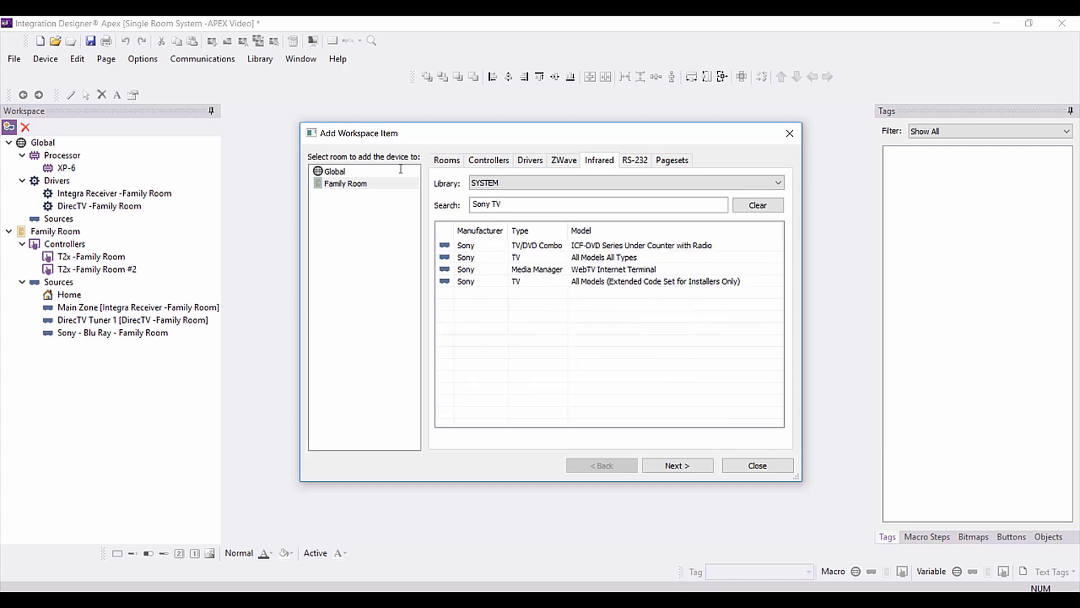
click(472, 257)
click(677, 465)
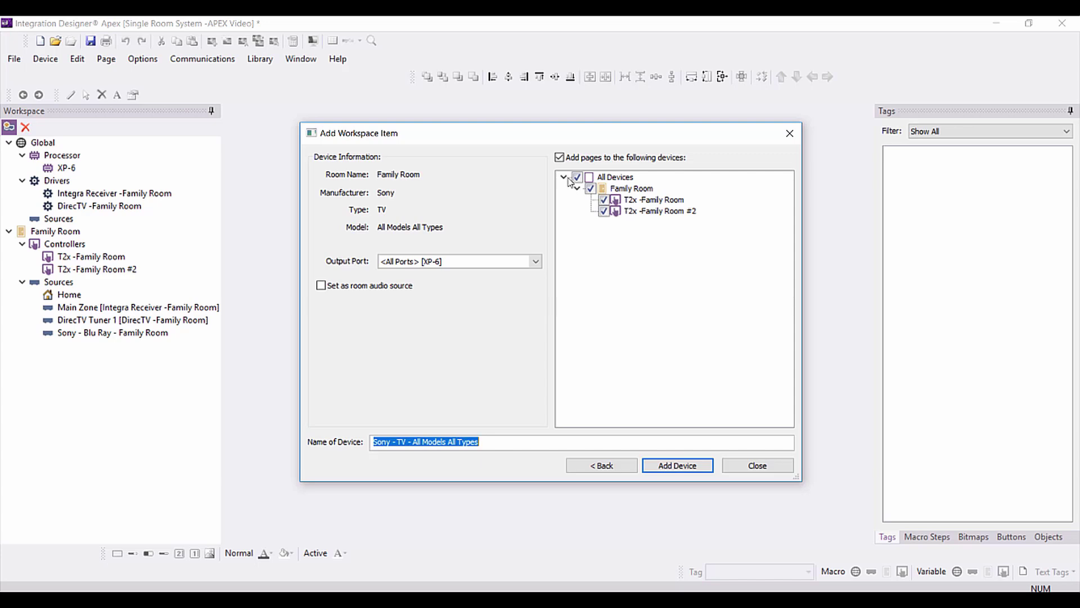
Turn off adding pages to the controllers and set the Sony TV's output port to Port 2 [XP-6].
click(559, 158)
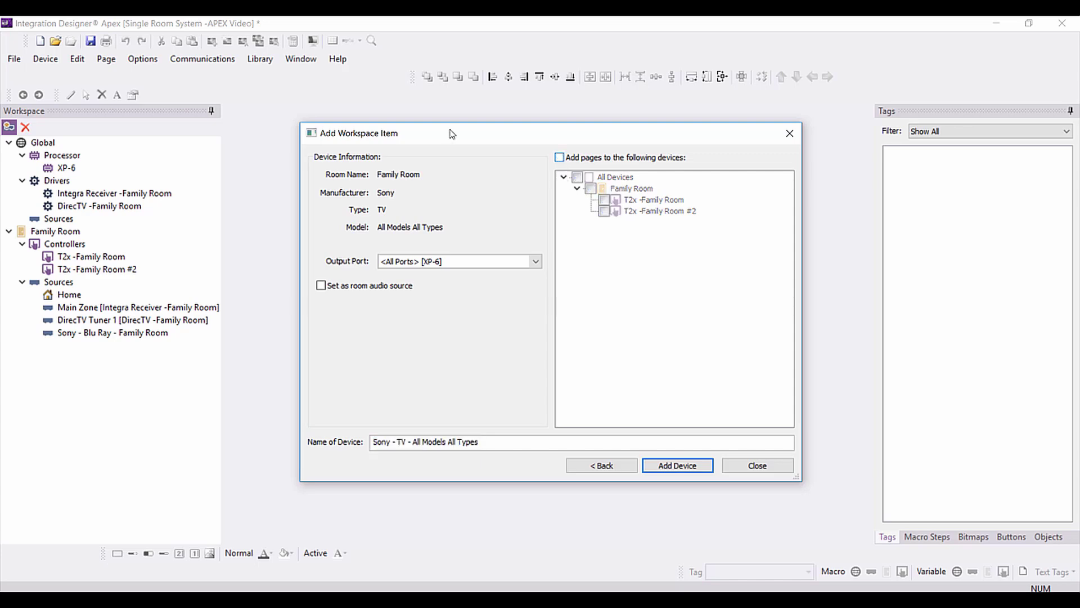
click(536, 261)
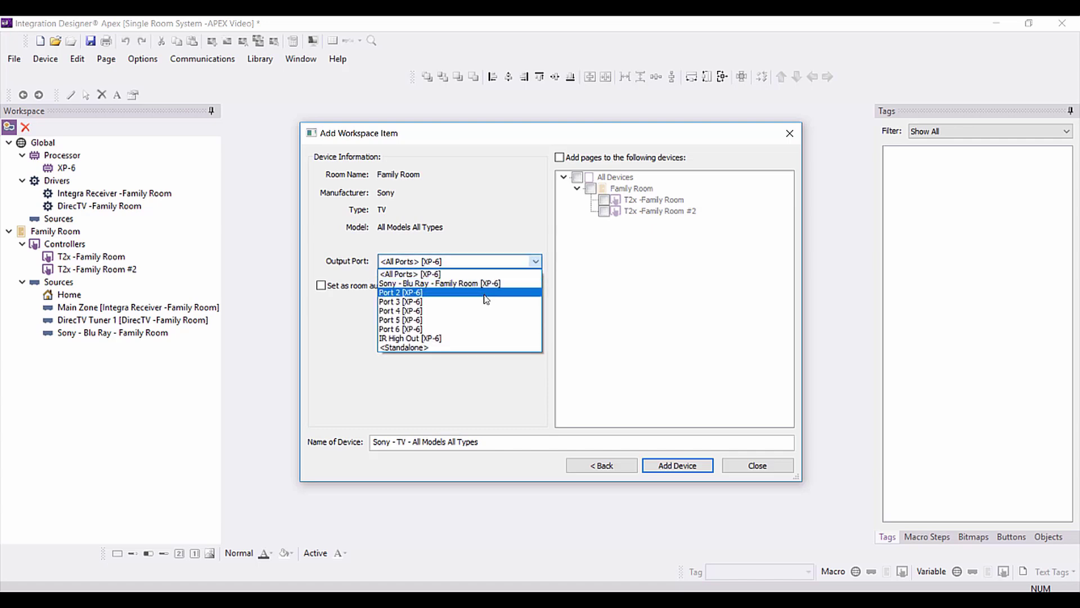
click(437, 292)
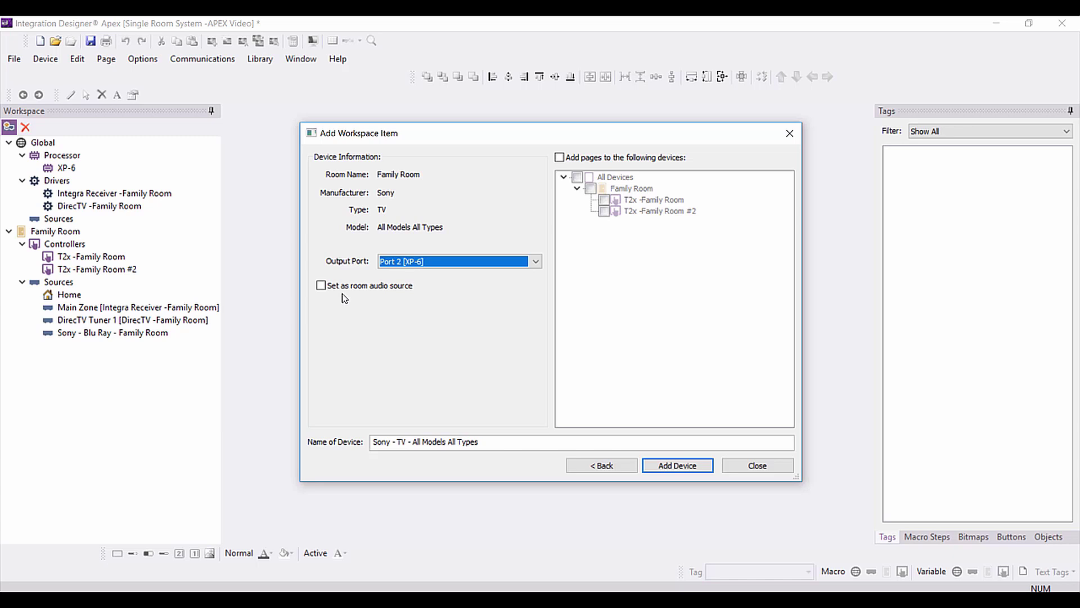
Name the television "Sony - TV - Family Room" and add it to the Family Room.
click(489, 441)
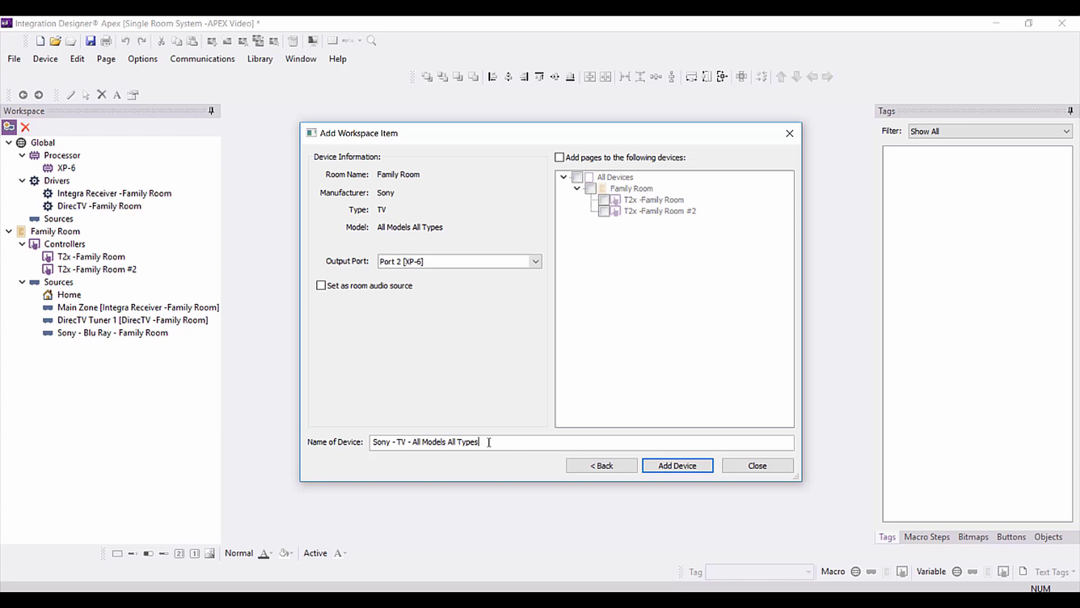
key(BackSpace)
key(BackSpace)
key(BackSpace)
key(BackSpace)
key(BackSpace)
key(BackSpace)
key(BackSpace)
key(BackSpace)
key(BackSpace)
key(BackSpace)
key(BackSpace)
key(BackSpace)
key(BackSpace)
key(BackSpace)
key(BackSpace)
key(BackSpace)
key(BackSpace)
key(BackSpace)
key(BackSpace)
text(Family Room)
click(687, 467)
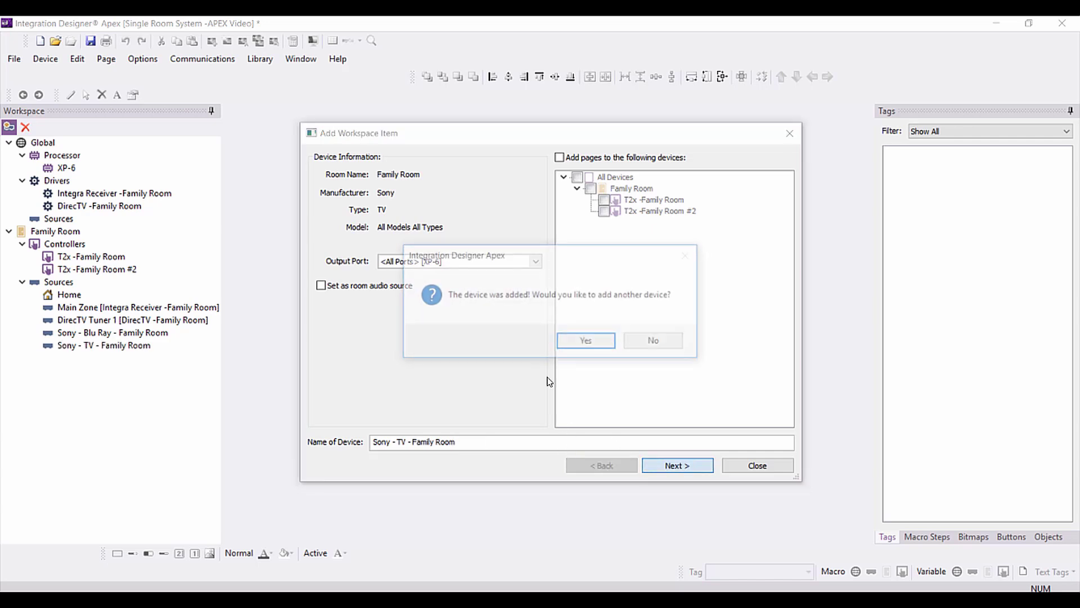
Continue adding devices, replace the infrared search with "Apple TV" and choose the Apple Media Manager Apple TV entry.
click(589, 344)
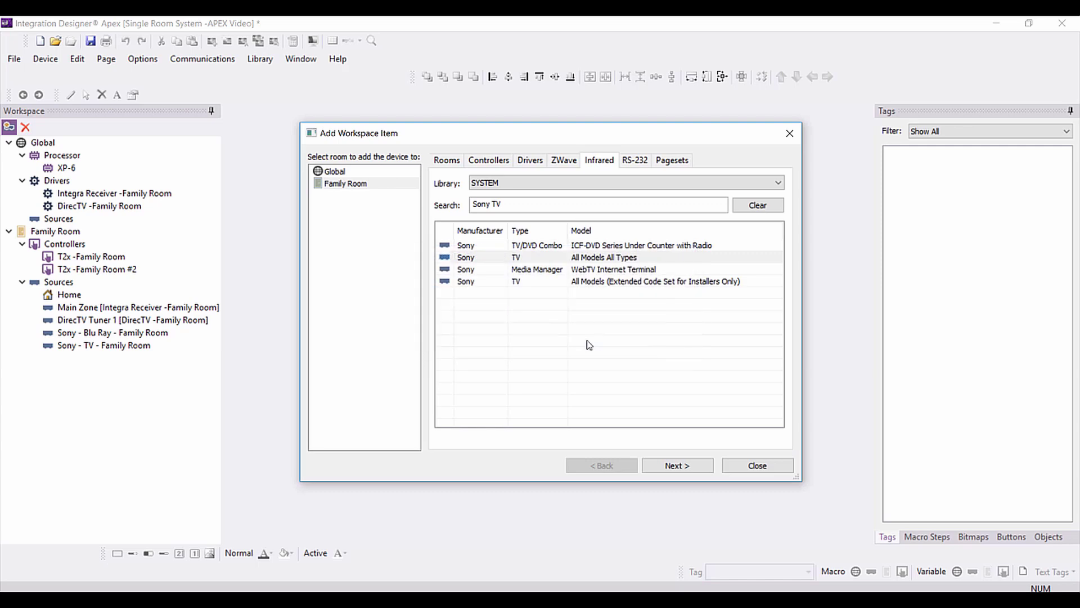
click(519, 206)
key(BackSpace)
key(BackSpace)
key(BackSpace)
key(BackSpace)
key(BackSpace)
key(BackSpace)
key(BackSpace)
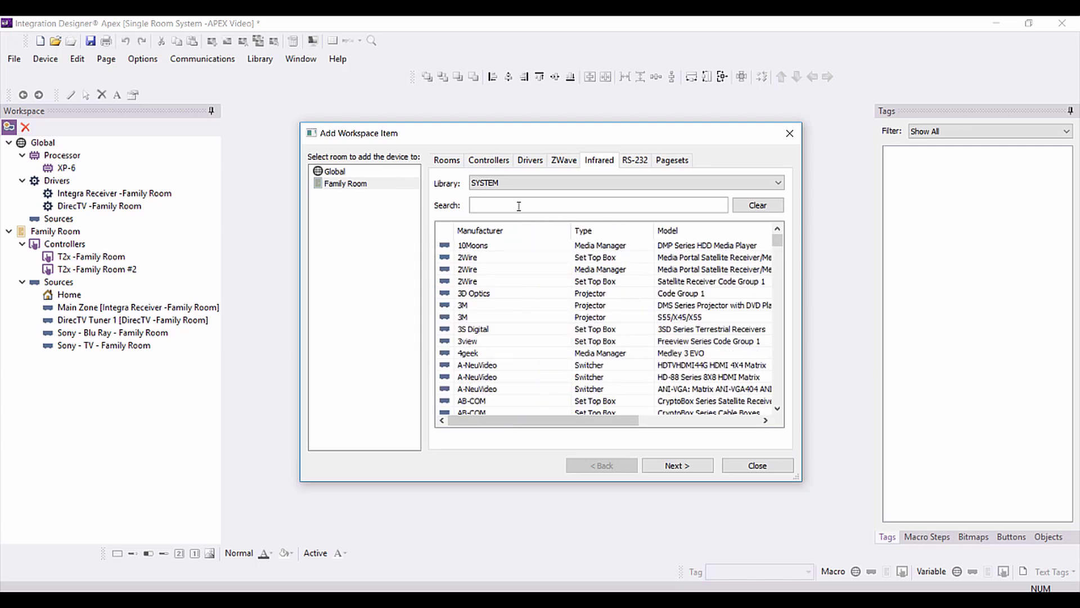
text(Apple T)
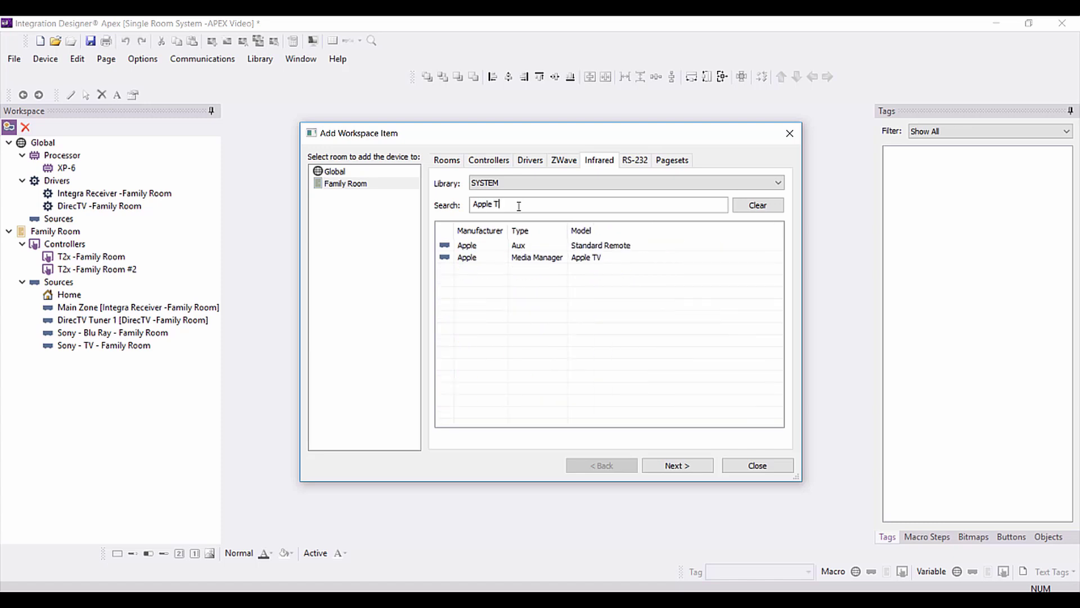
text(V)
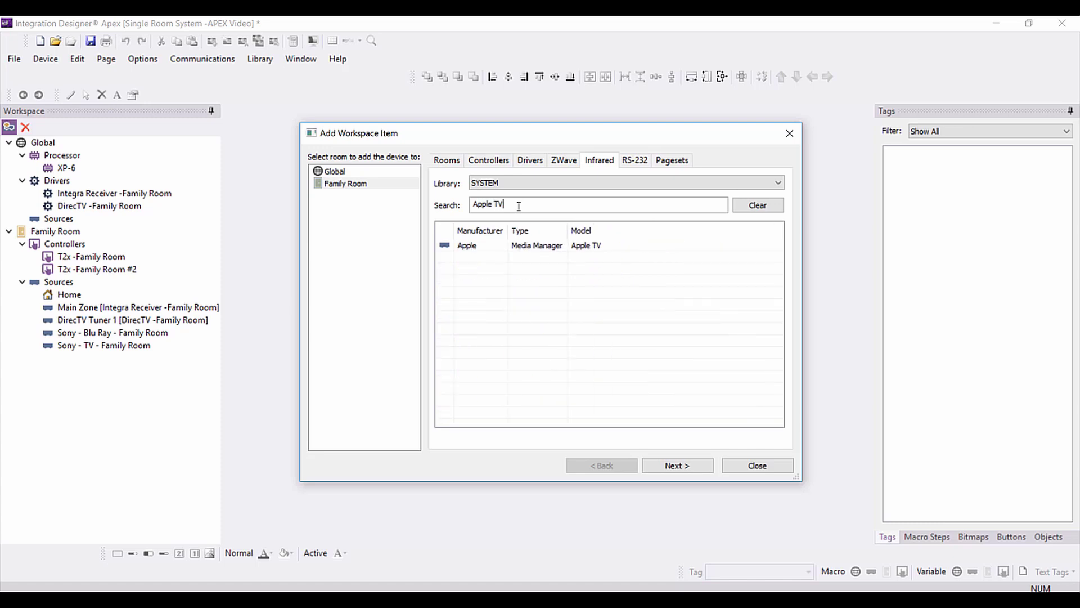
click(552, 246)
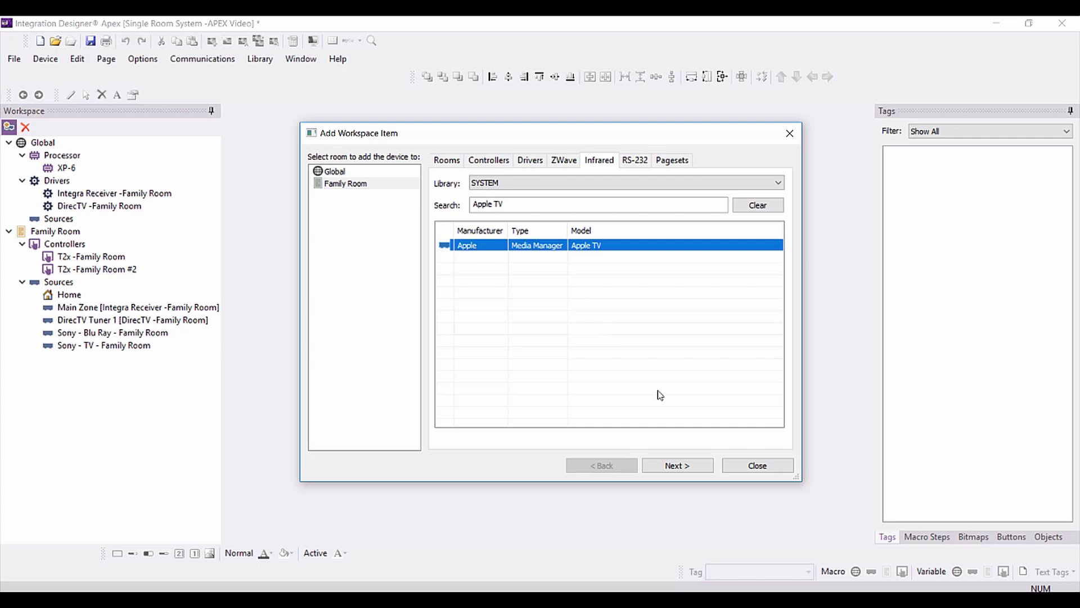
click(668, 466)
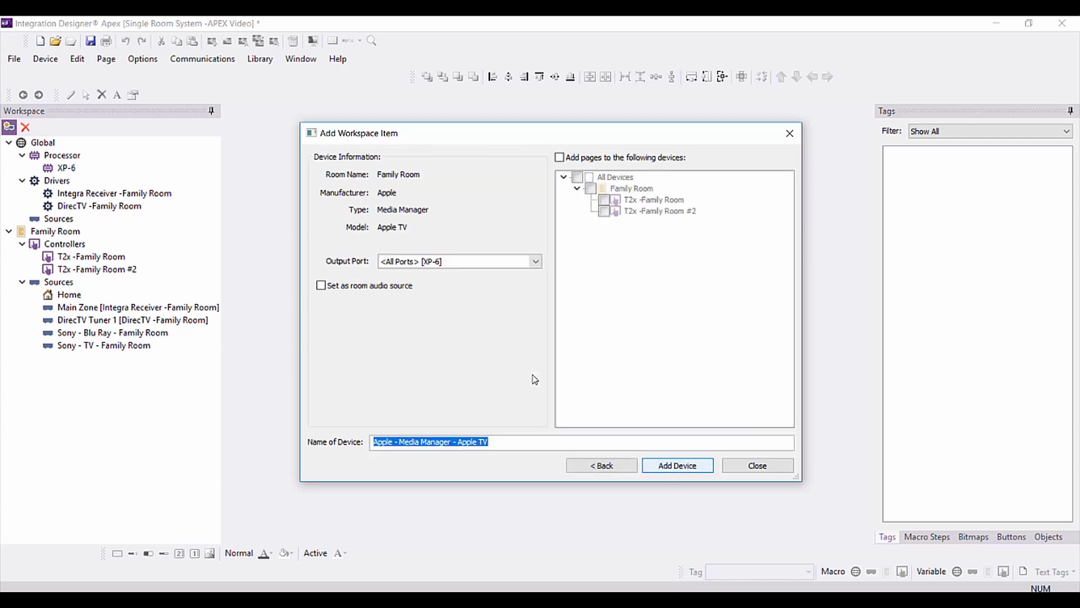
Enable adding pages to both T2x controllers and set the Apple TV's output port to Port 3 [XP-6].
click(559, 158)
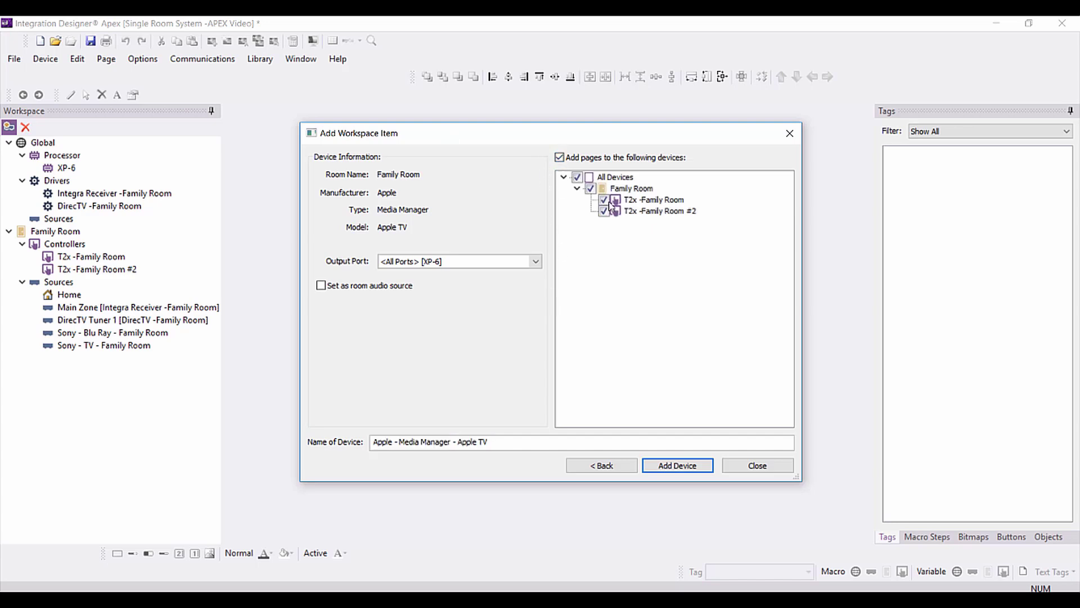
click(536, 262)
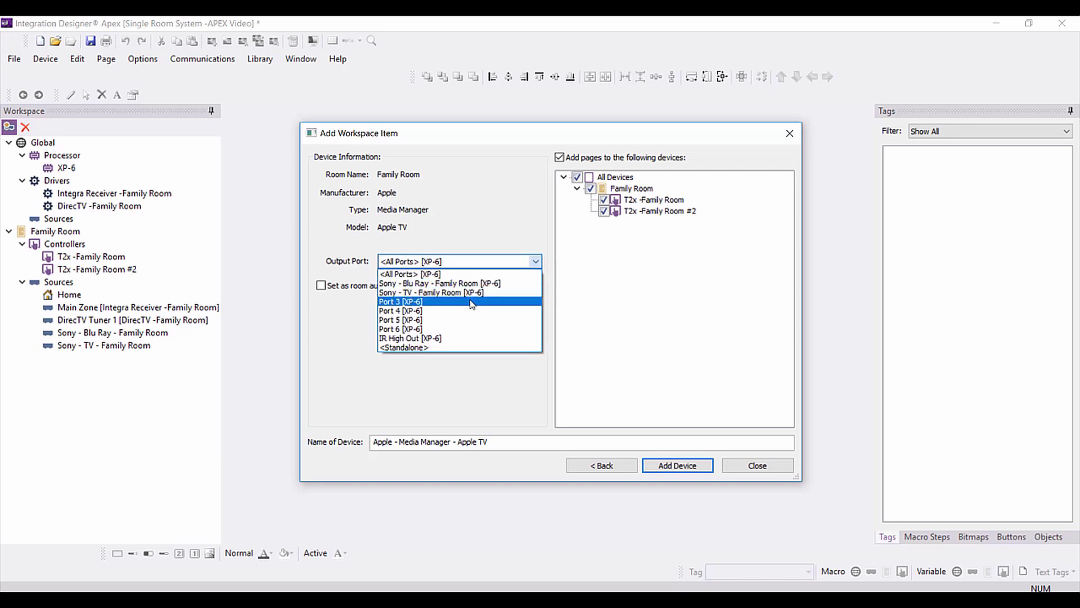
click(472, 302)
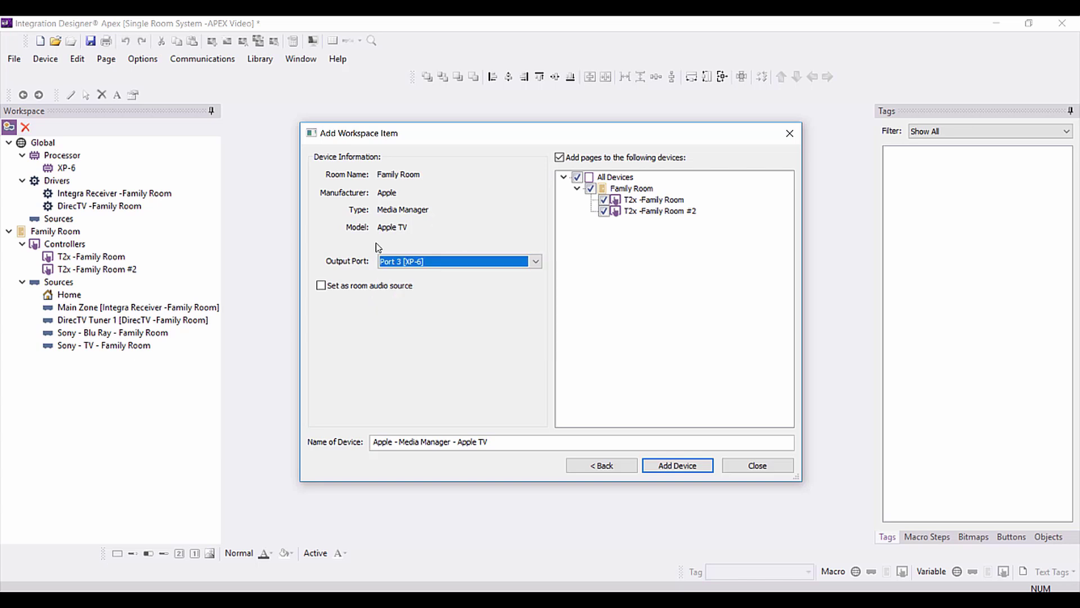
Name the media player "Apple TV - Family Room", add it and finish adding devices.
click(491, 442)
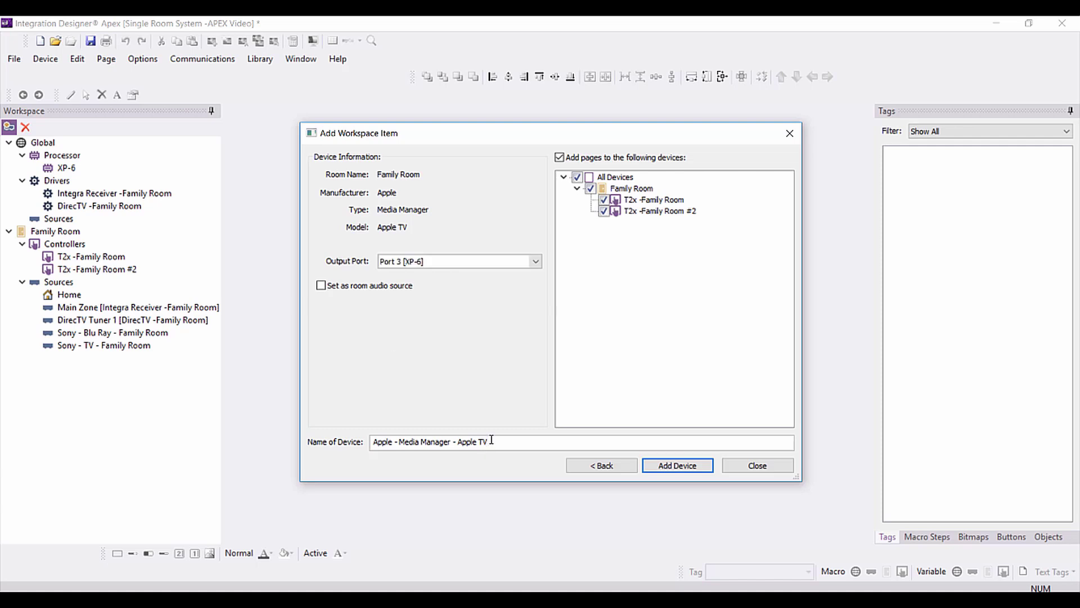
key(BackSpace)
key(BackSpace)
key(BackSpace)
key(BackSpace)
key(BackSpace)
key(BackSpace)
key(BackSpace)
key(BackSpace)
key(BackSpace)
key(BackSpace)
key(BackSpace)
key(BackSpace)
key(BackSpace)
key(BackSpace)
key(BackSpace)
key(BackSpace)
key(BackSpace)
key(BackSpace)
key(BackSpace)
key(BackSpace)
text(Apple TV -)
text(Family Room)
click(680, 466)
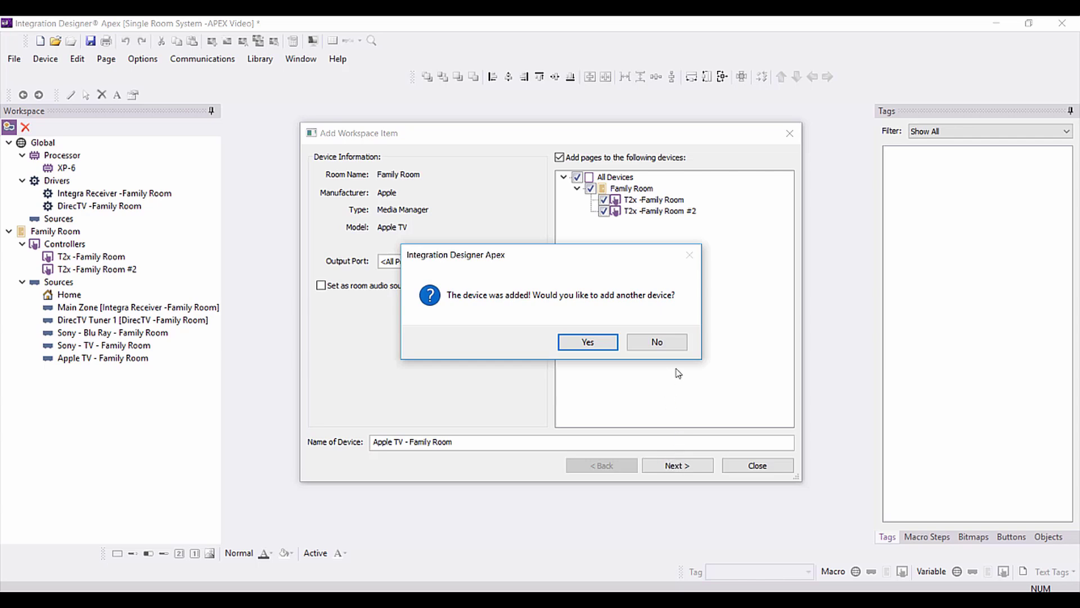
click(657, 346)
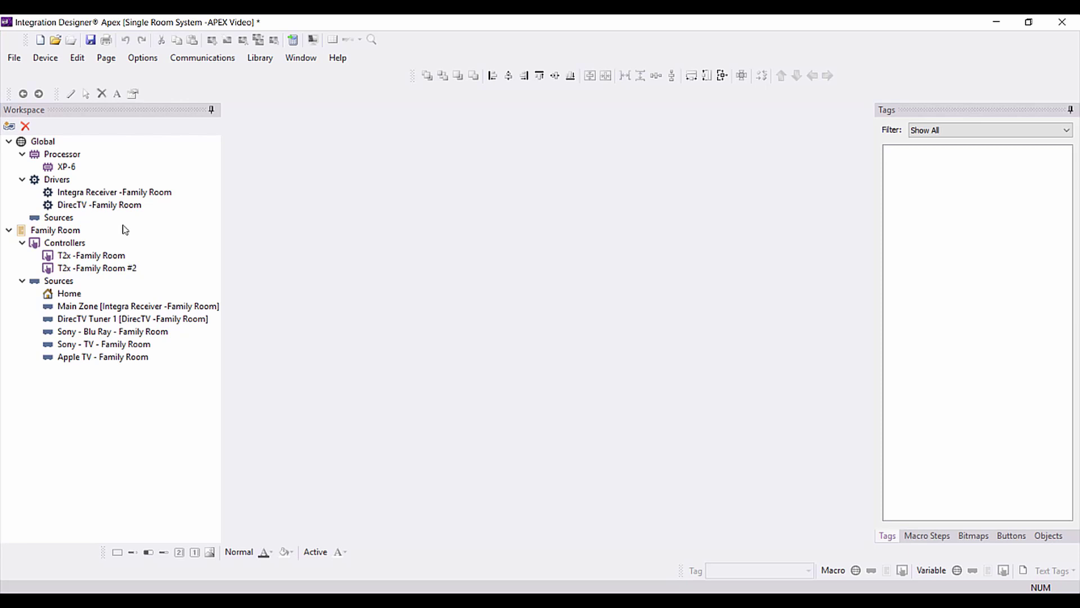
Review the XP-6 processor's network, location and clock properties and accept them.
click(66, 167)
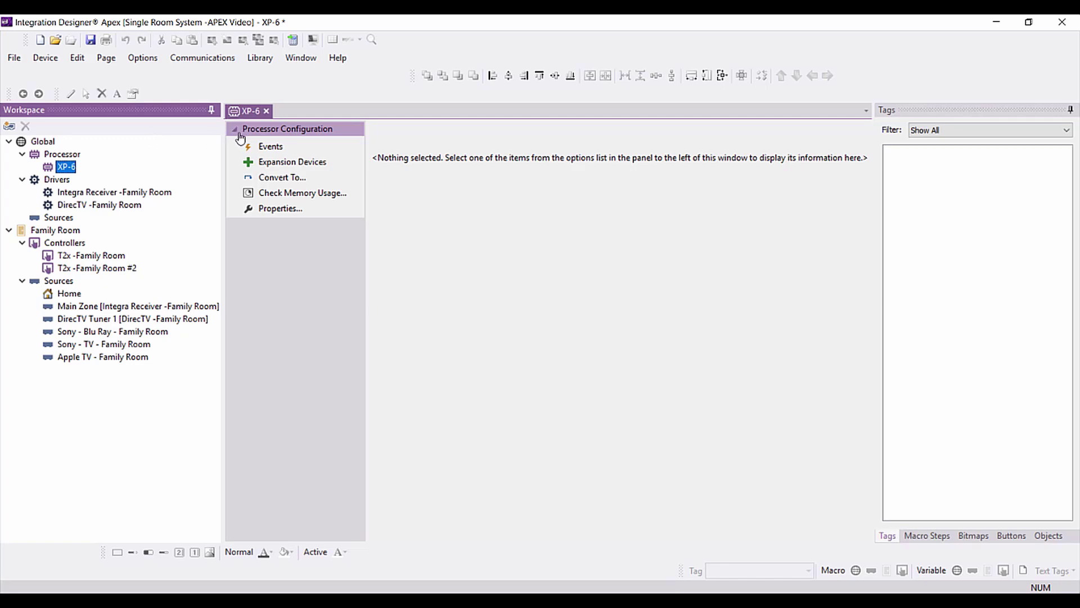
click(267, 210)
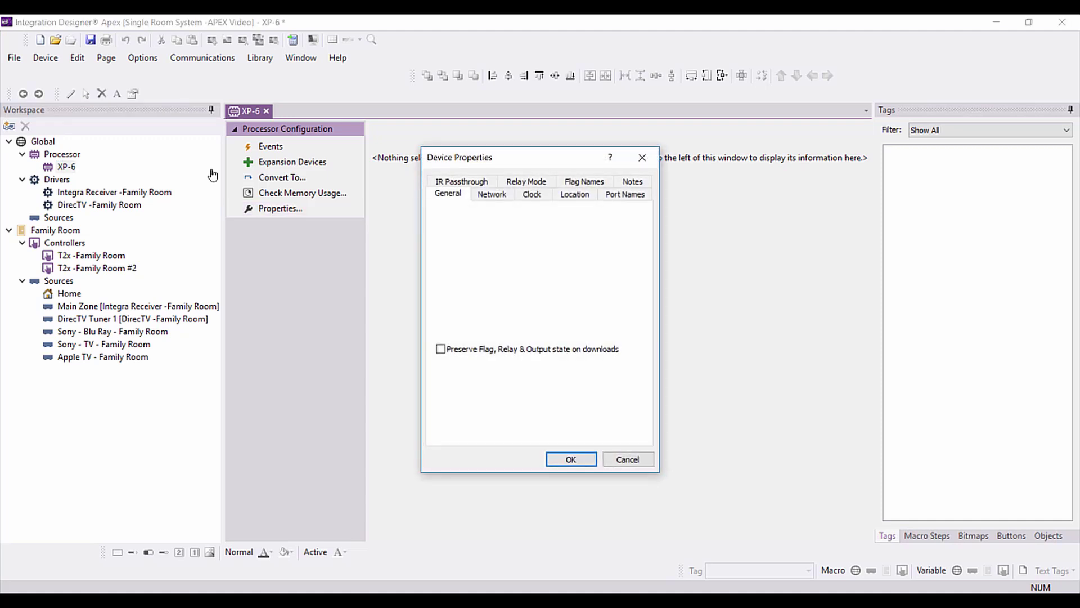
click(498, 197)
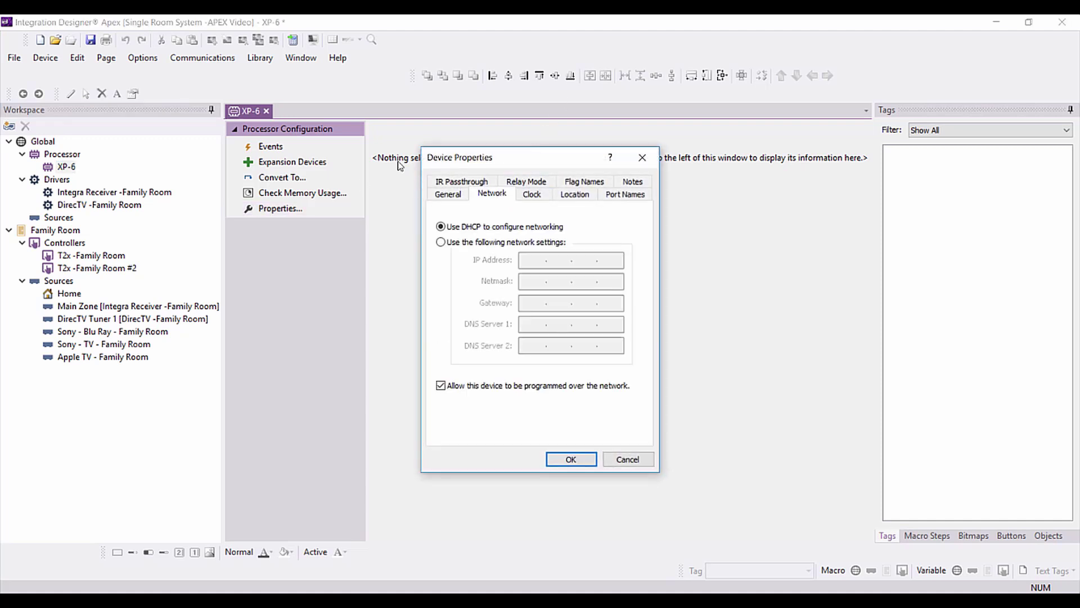
click(612, 196)
click(574, 197)
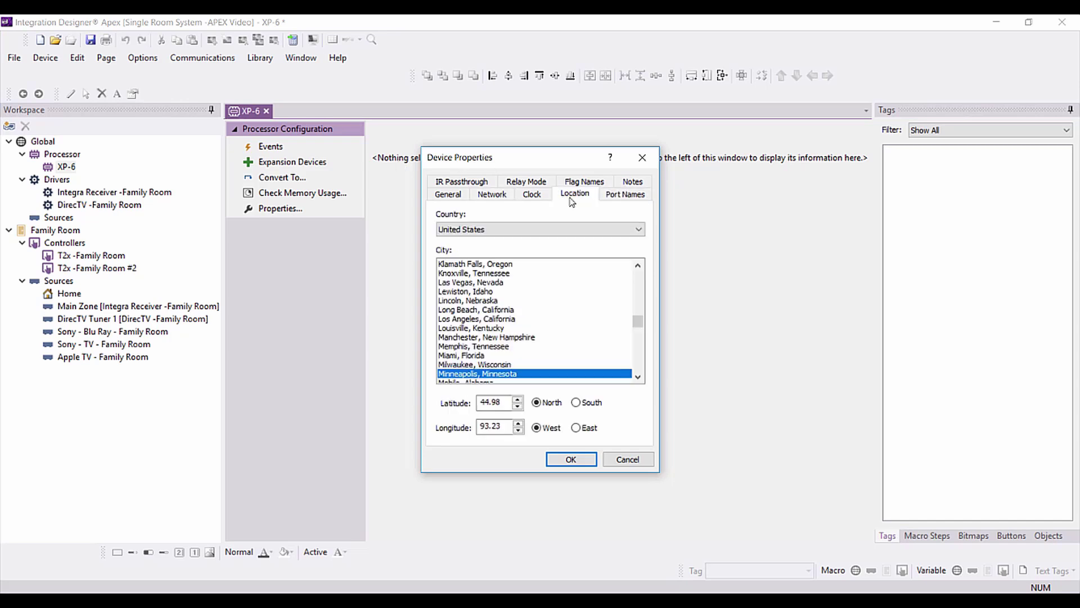
click(535, 197)
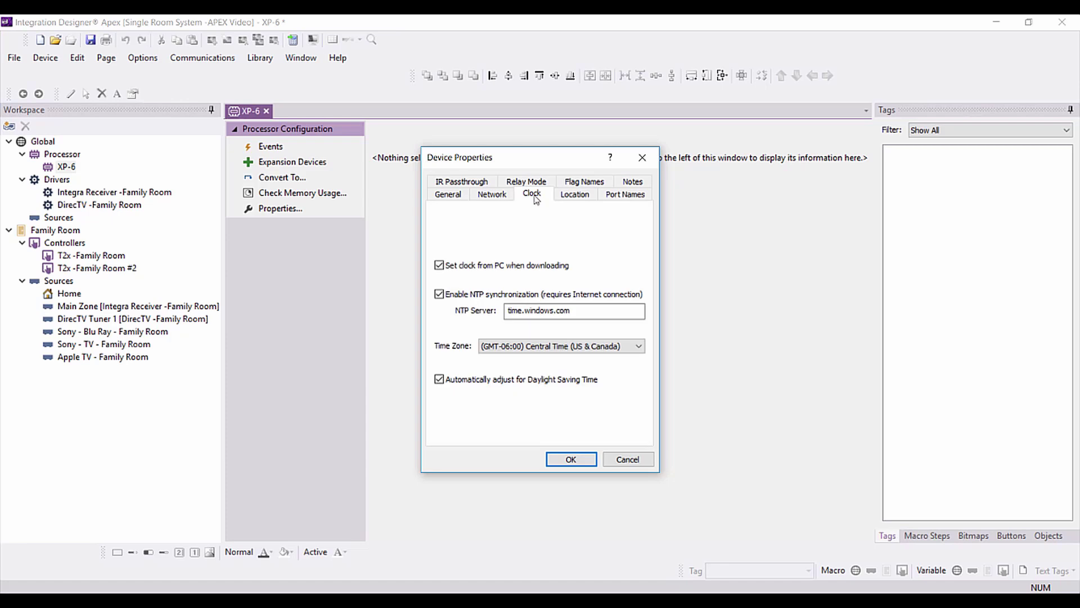
click(571, 459)
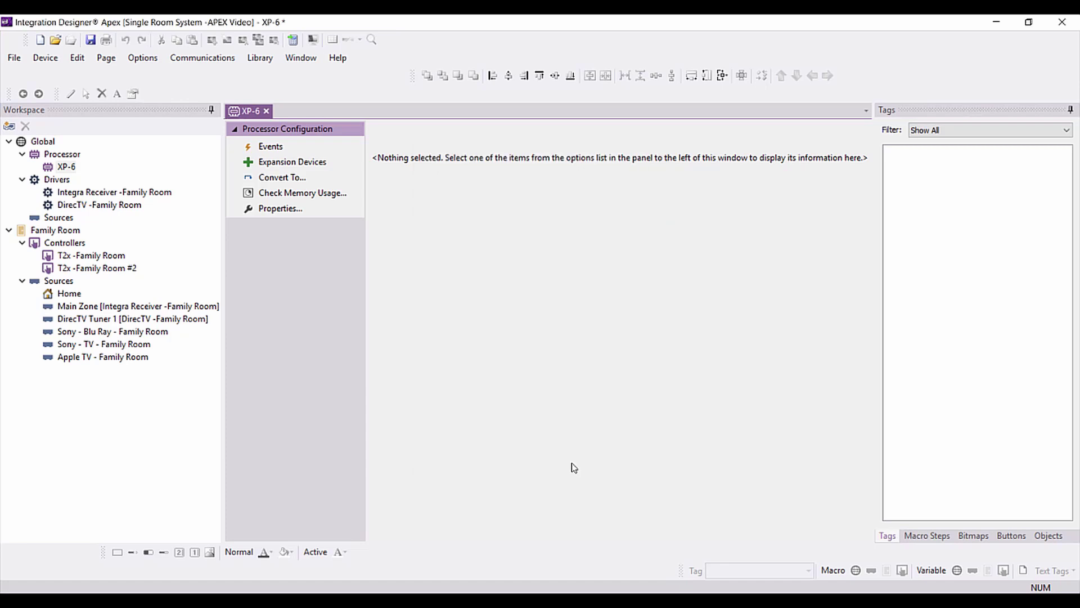
Examine the driver properties of the Integra Receiver, including its system settings, and of the DirecTV driver.
double_click(97, 193)
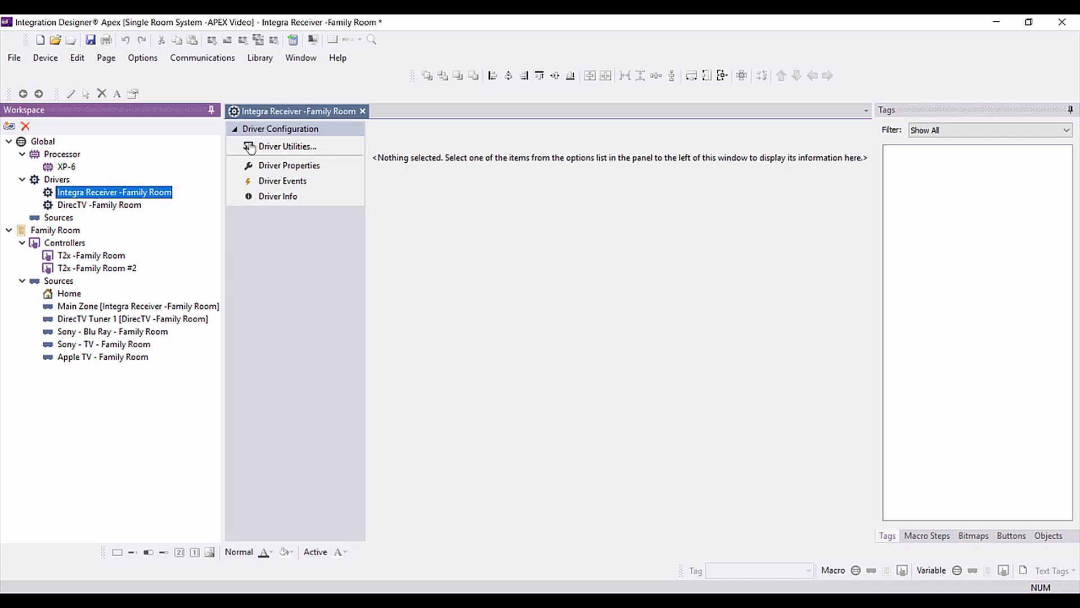
click(276, 166)
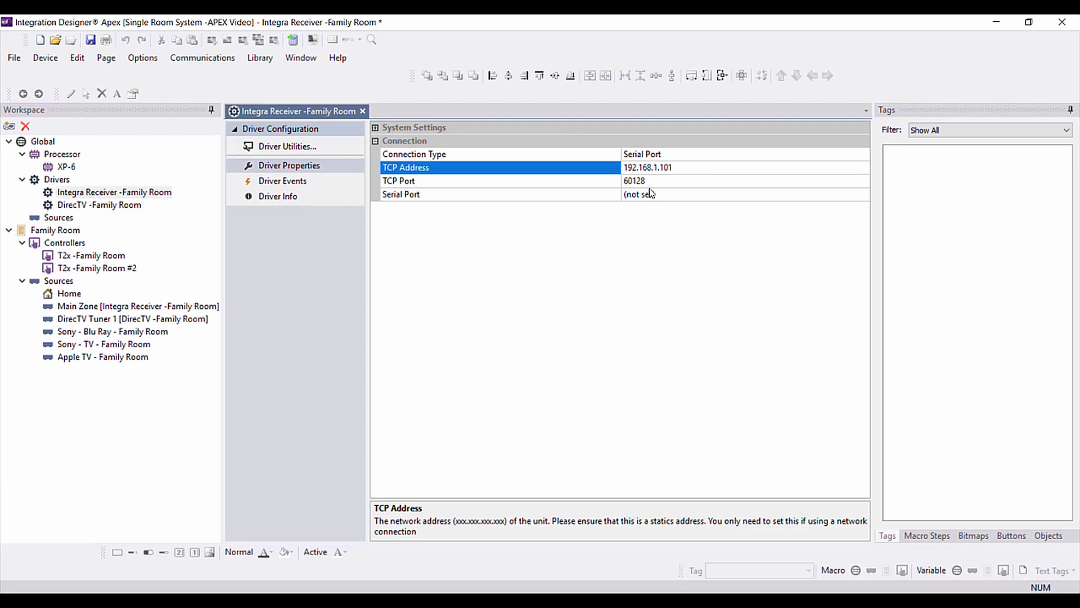
click(376, 128)
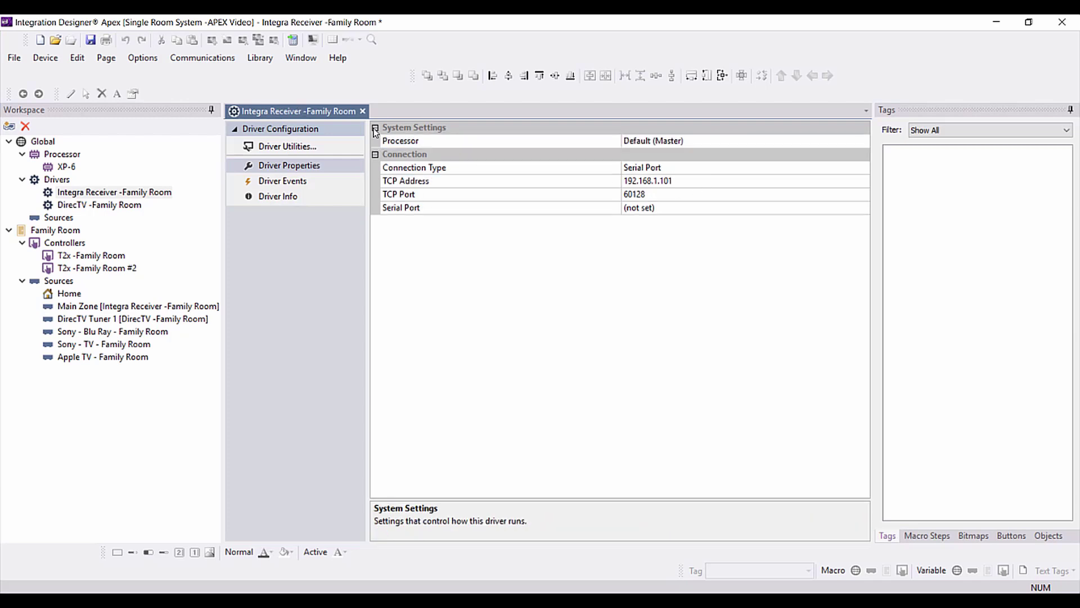
click(99, 206)
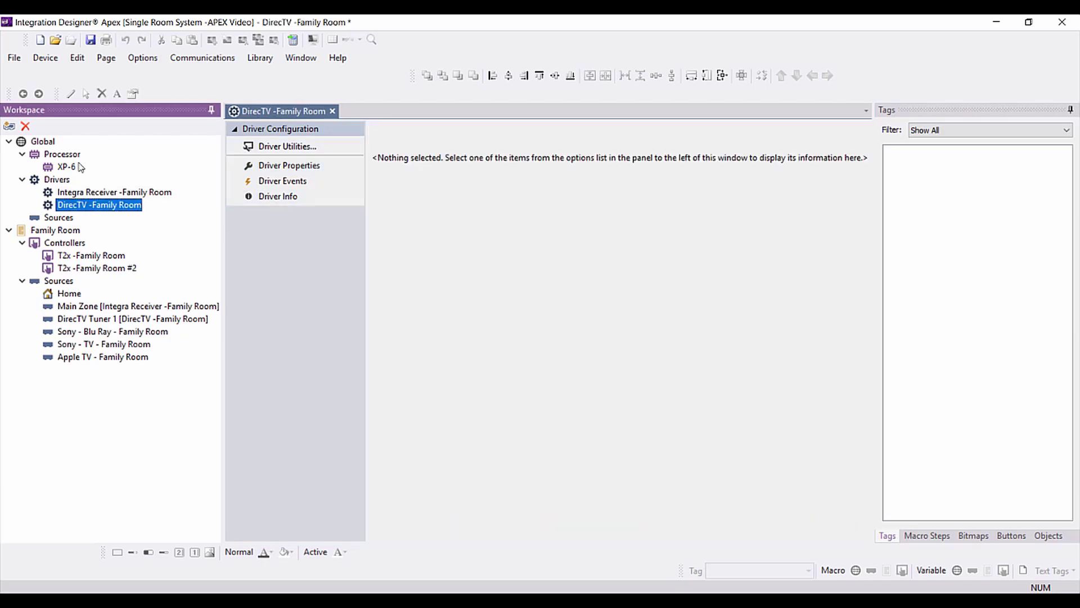
click(258, 168)
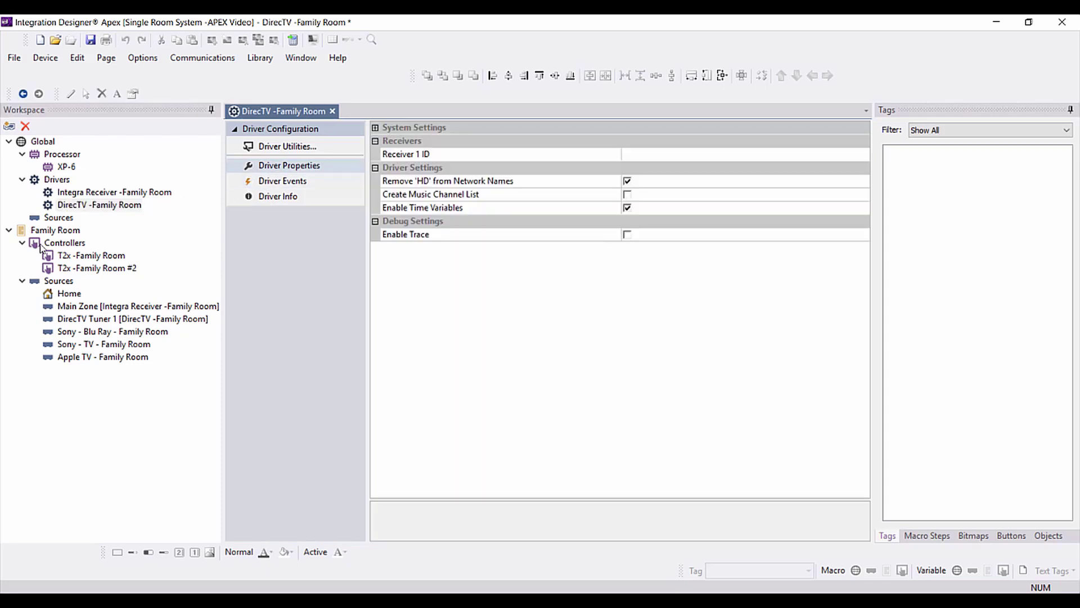
Review the first T2x controller's backlight, network, 802.11 and flag name properties without changing them.
click(84, 257)
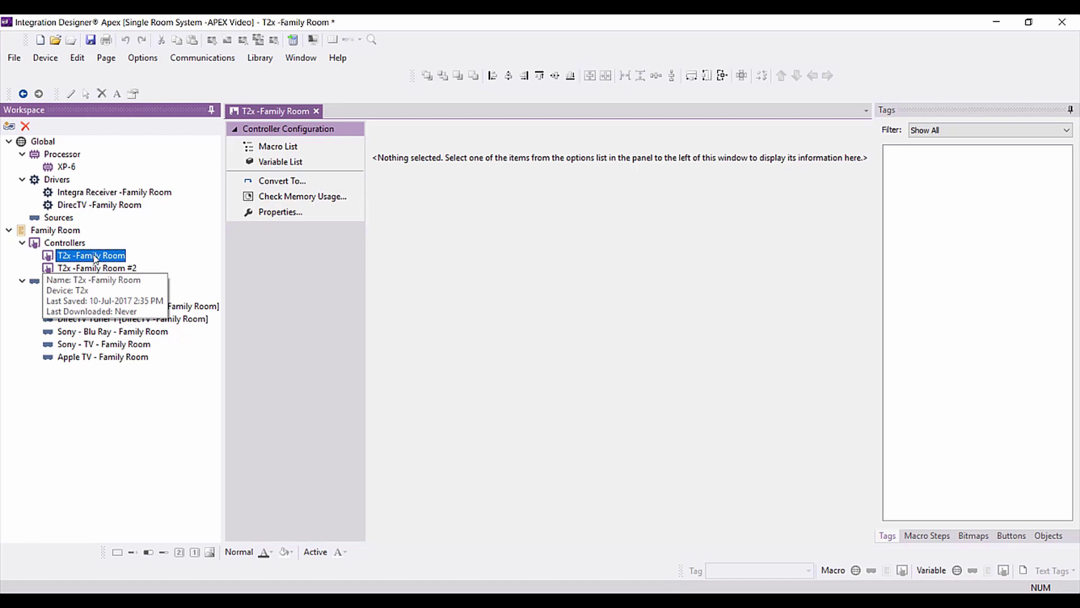
click(279, 214)
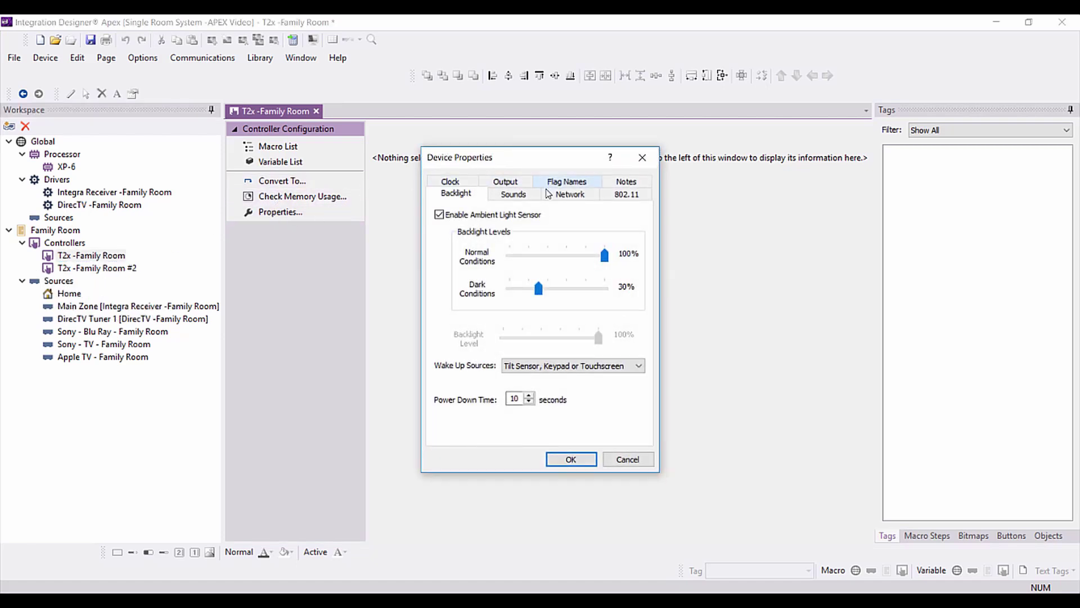
click(570, 193)
click(625, 195)
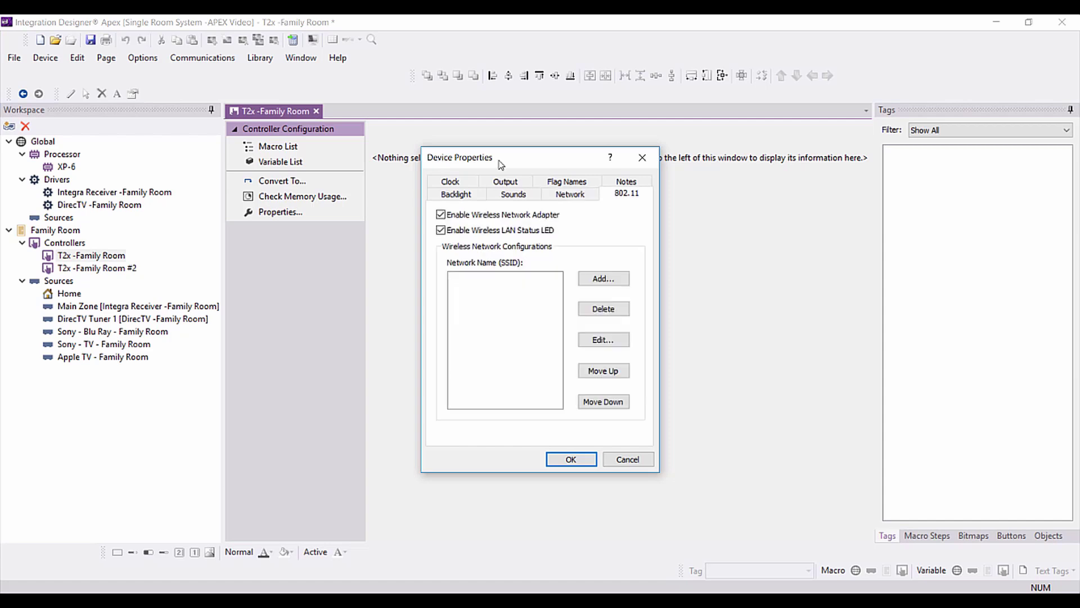
click(565, 183)
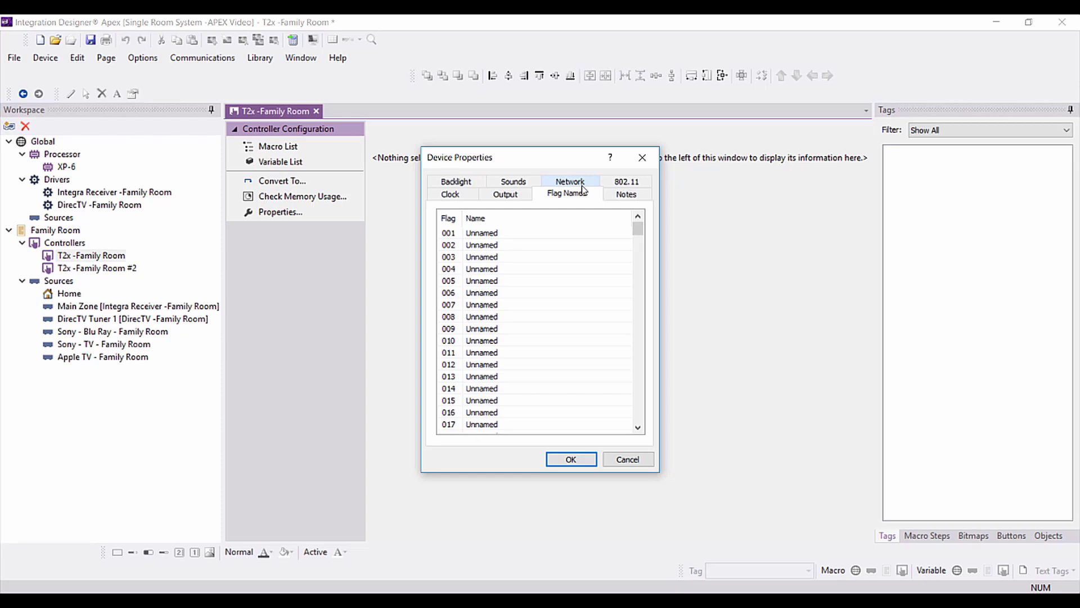
click(619, 461)
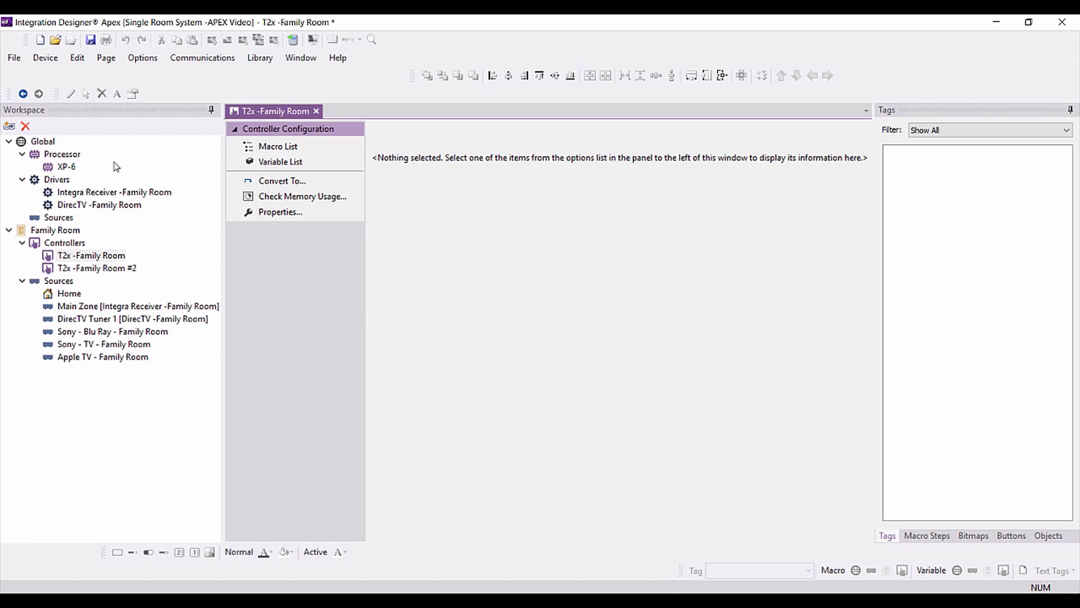
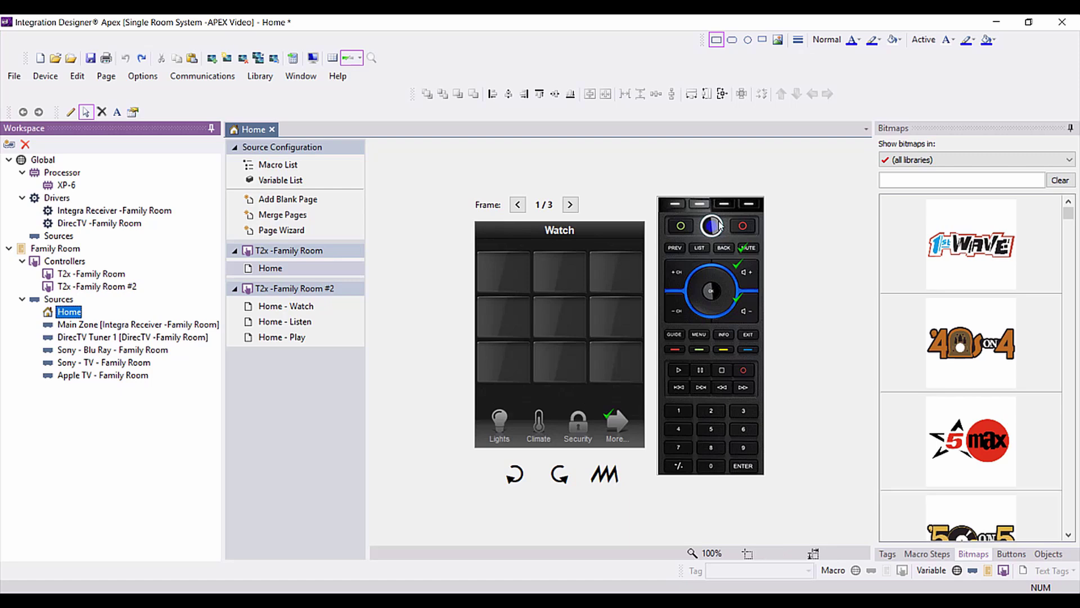
Search the bitmap libraries for "sat" and place the satellite dish icon on the third button of the Watch page's first row.
click(896, 177)
text(sat)
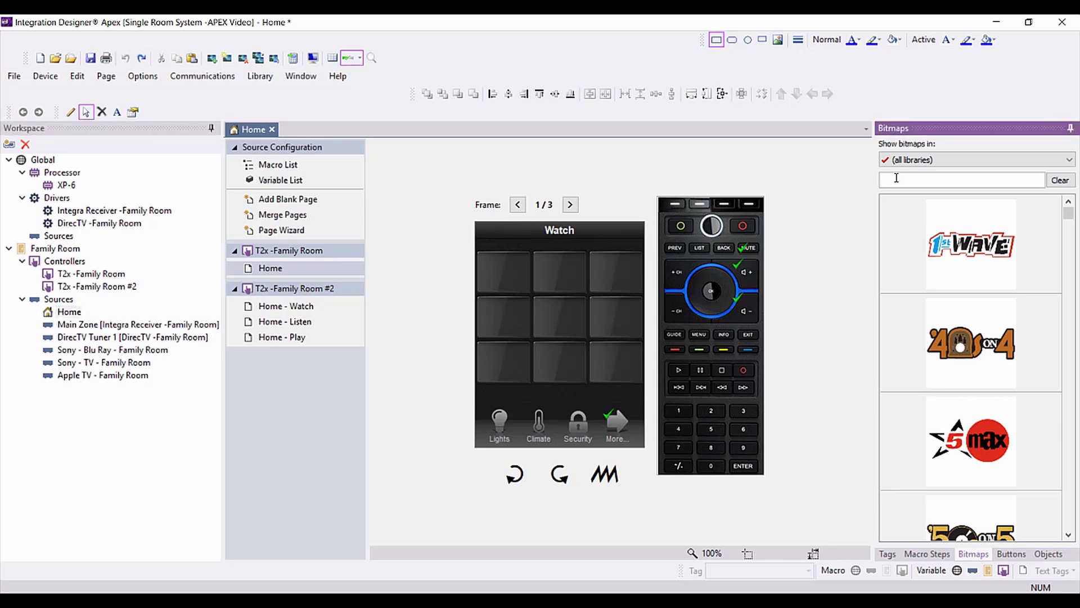
drag(982, 250, 629, 277)
Replace the bitmap search with "blu" and place the Blu-ray disc icon on the middle button of the Watch page's first row.
click(900, 177)
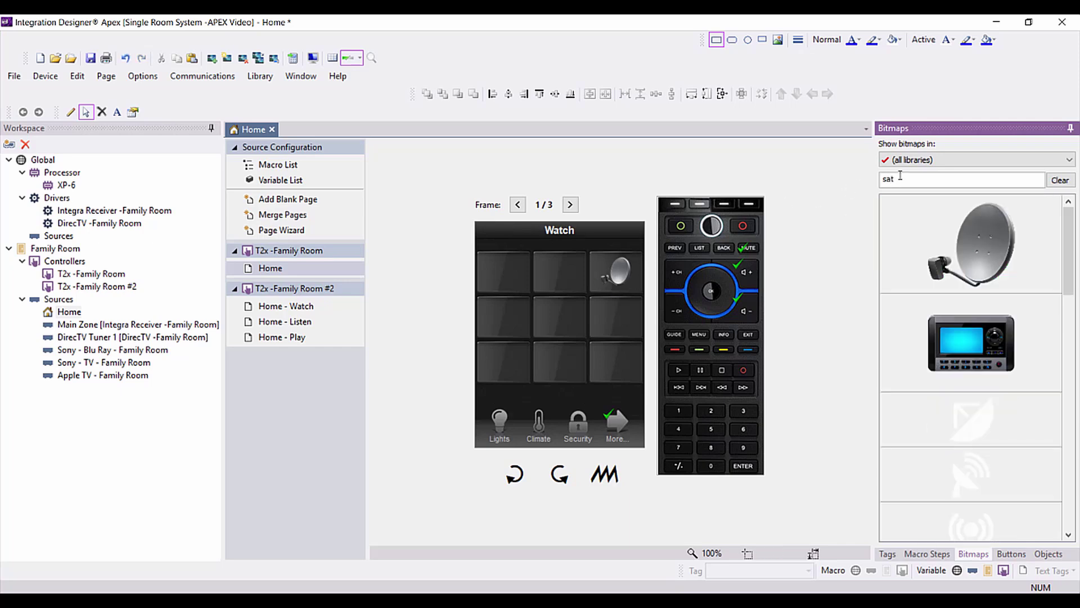
key(BackSpace)
key(BackSpace)
key(BackSpace)
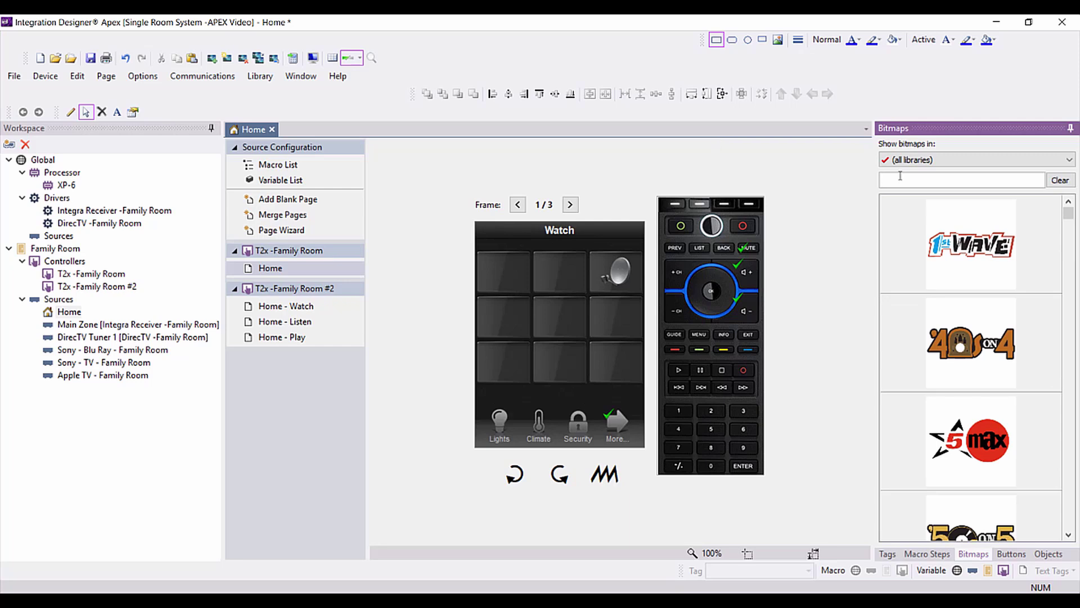
text(blu)
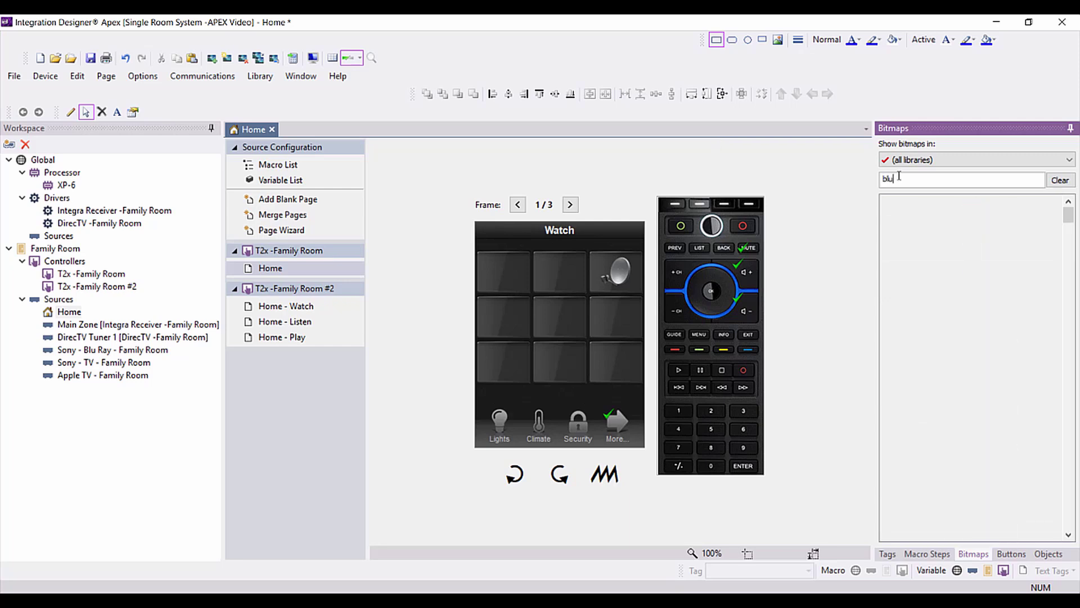
scroll(938, 315, down, 3)
scroll(938, 315, down, 10)
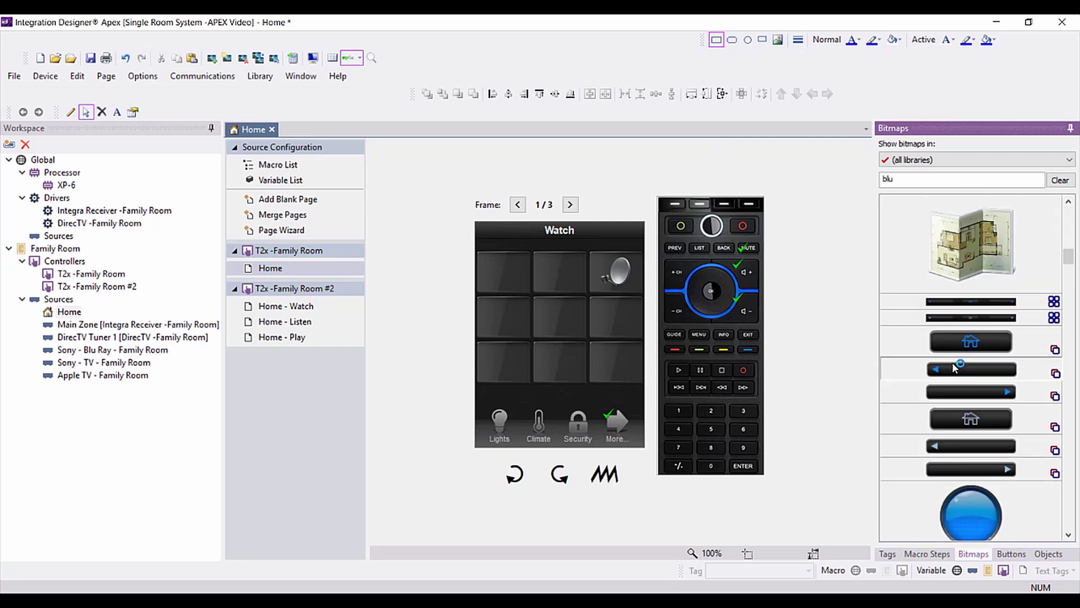
scroll(945, 365, down, 10)
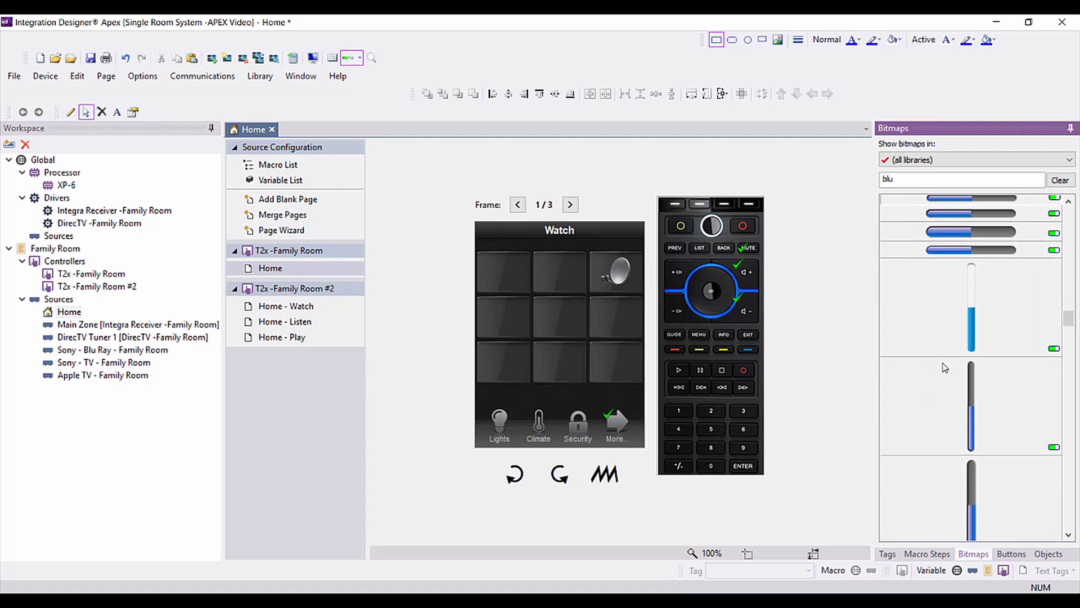
scroll(941, 361, up, 10)
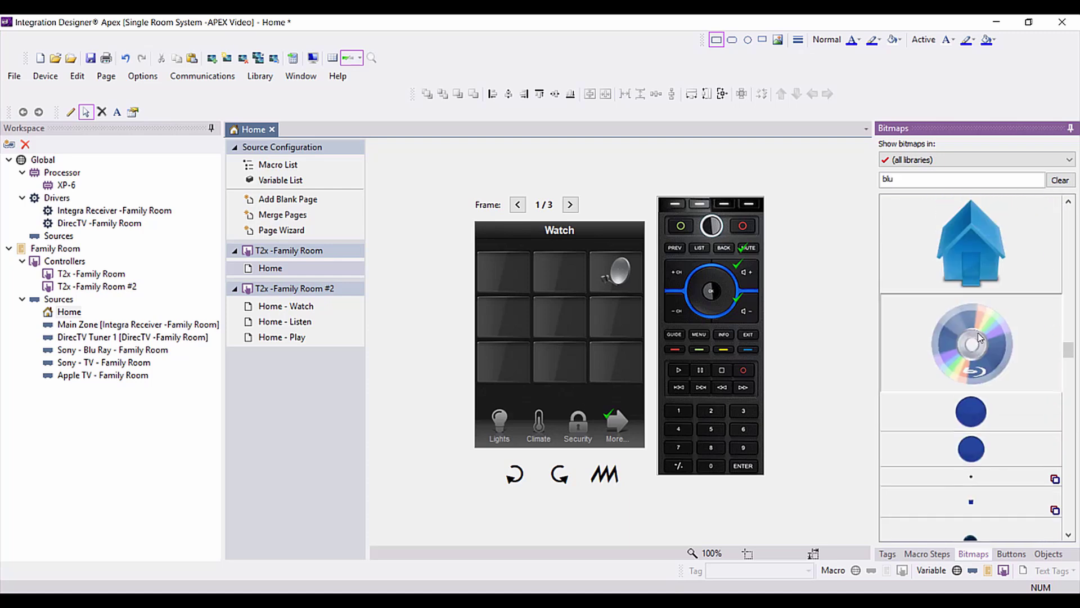
drag(979, 338, 563, 272)
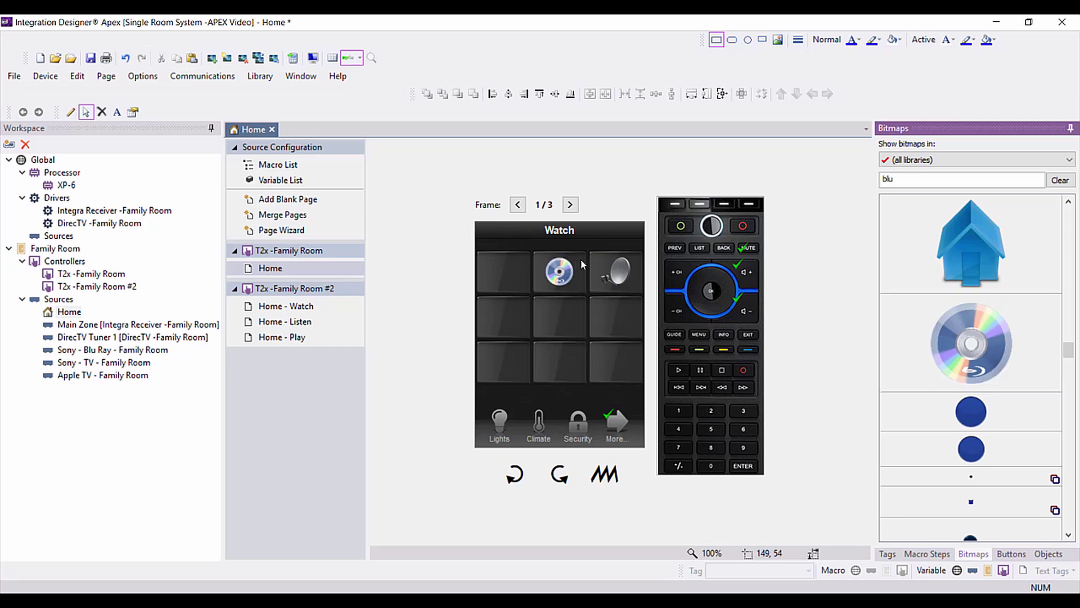
Replace the bitmap search with "app" and place the white Apple TV box icon on the first button of the Watch page's first row.
click(900, 180)
key(BackSpace)
key(BackSpace)
key(BackSpace)
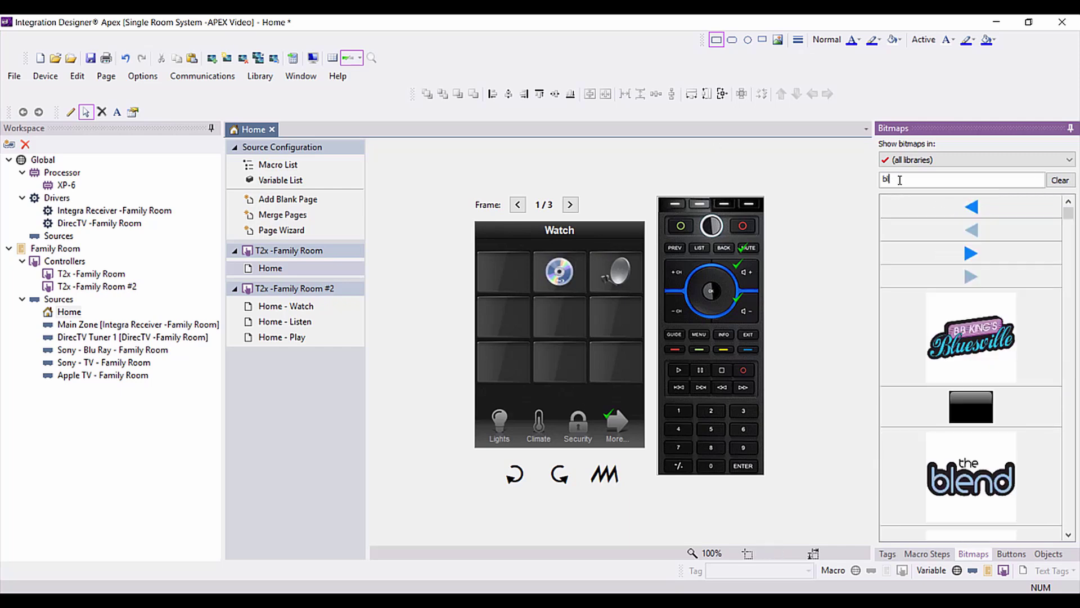
text(appl)
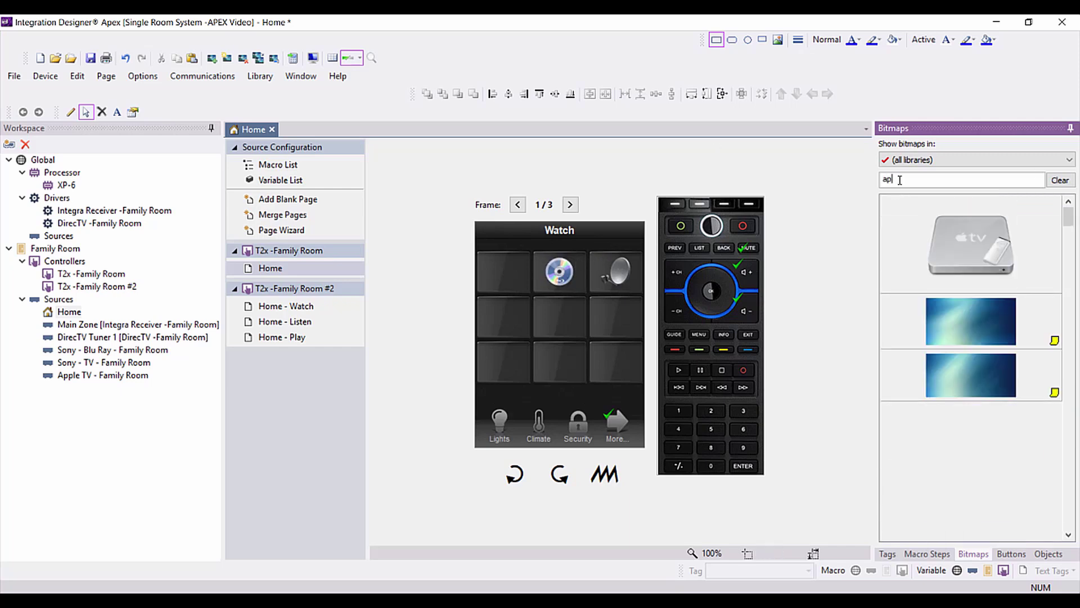
drag(982, 444, 516, 278)
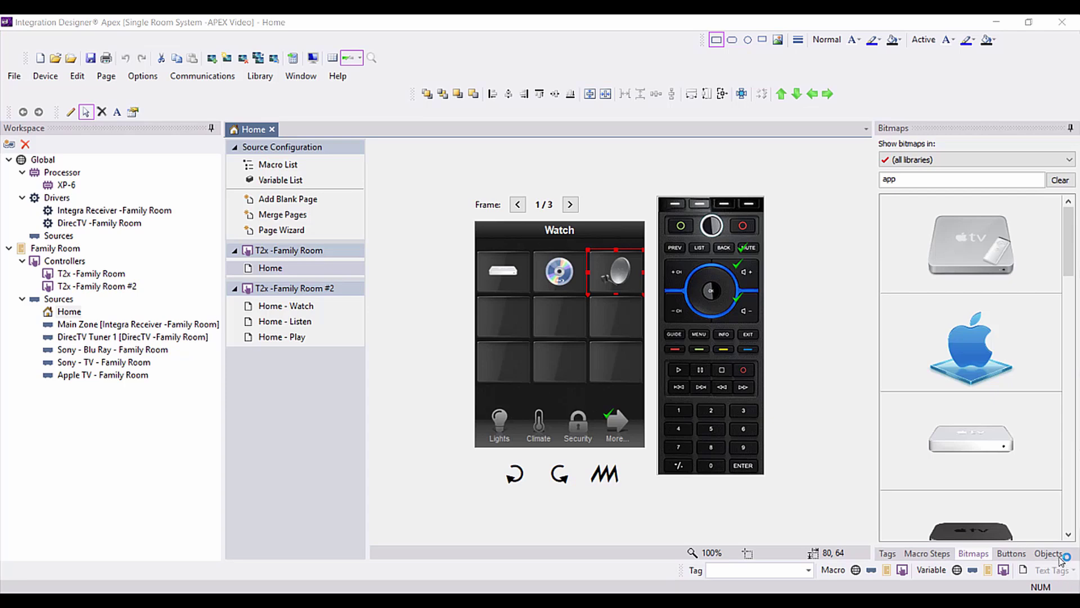
Assign the DirecTV Tuner 1, Sony - Blu Ray and Apple TV activity tags to the satellite dish, disc and Apple TV buttons respectively.
click(887, 554)
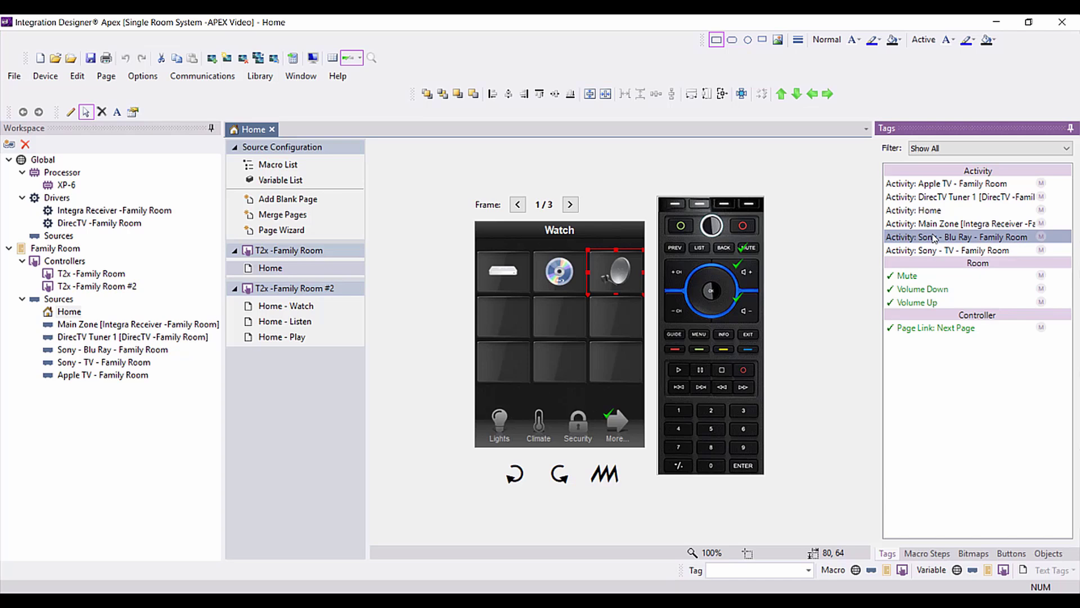
drag(933, 238, 595, 264)
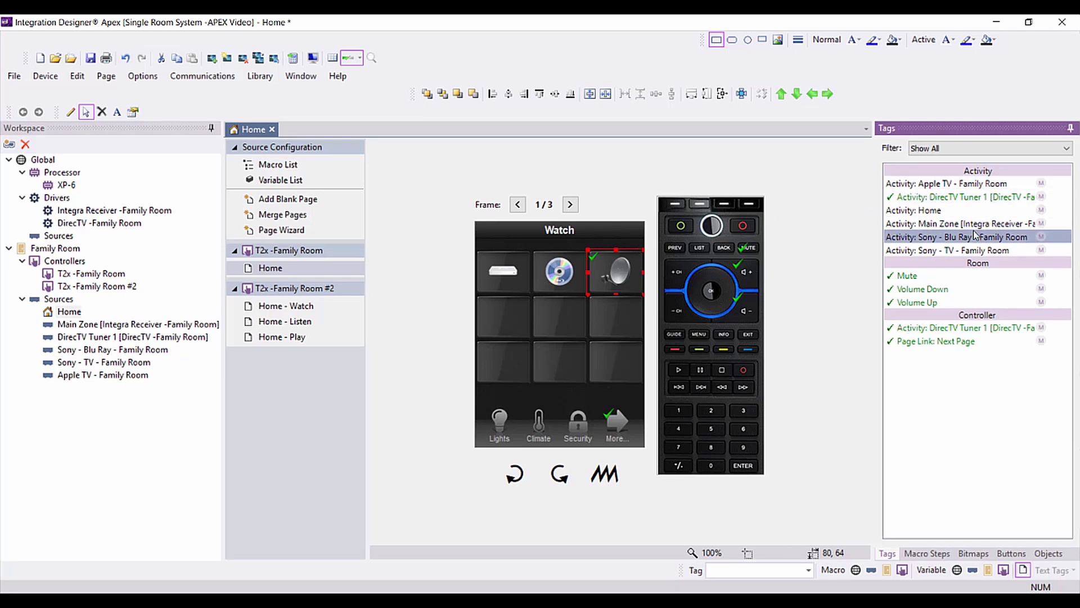
drag(976, 239, 560, 260)
click(937, 189)
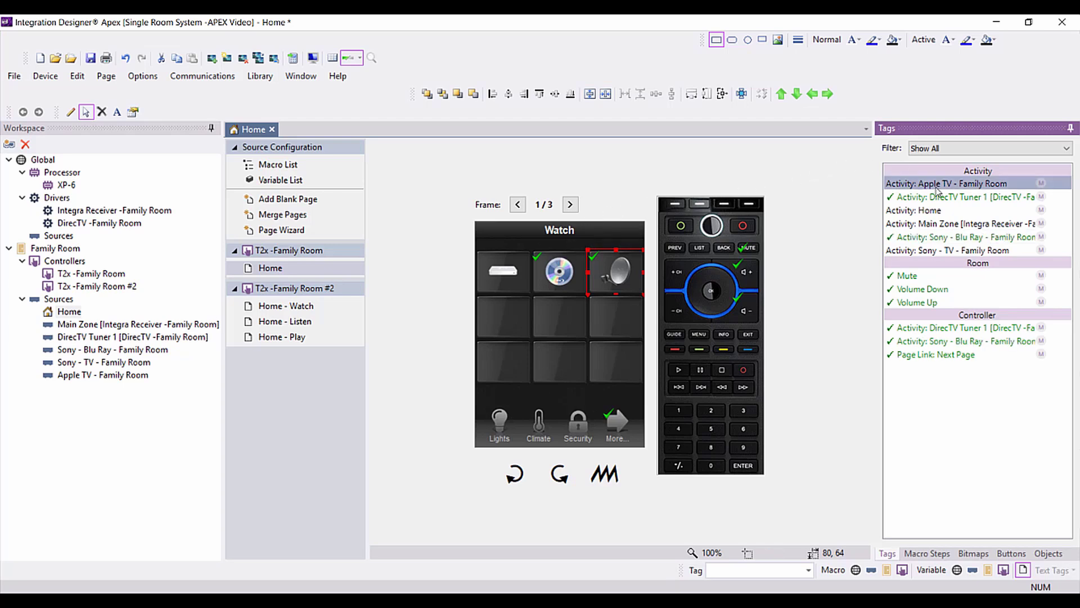
drag(937, 189, 497, 270)
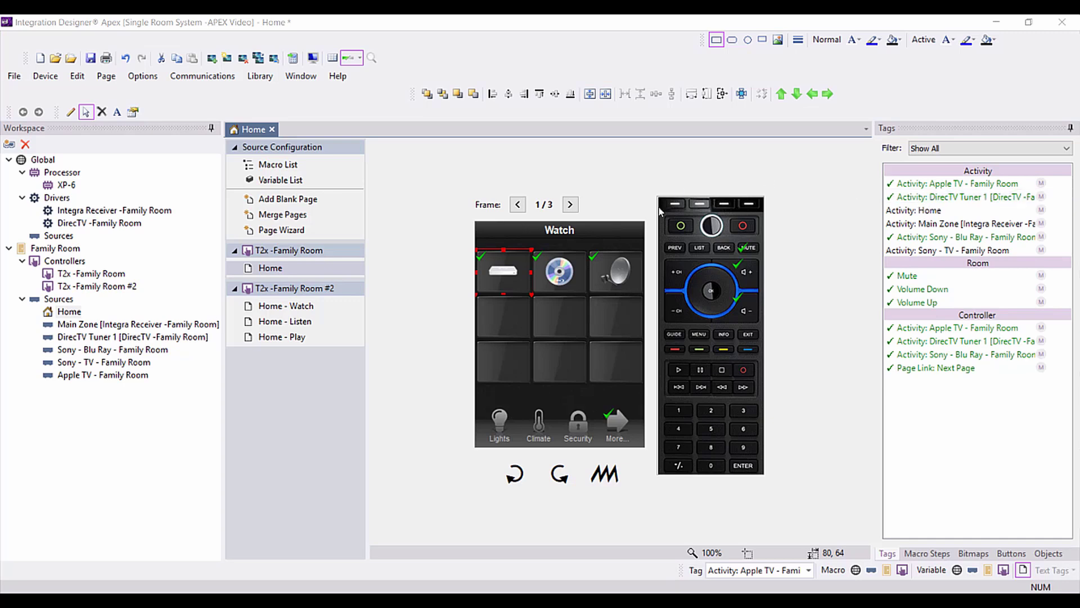
Select the satellite dish button on the Watch page and check its assigned activity tag.
click(615, 274)
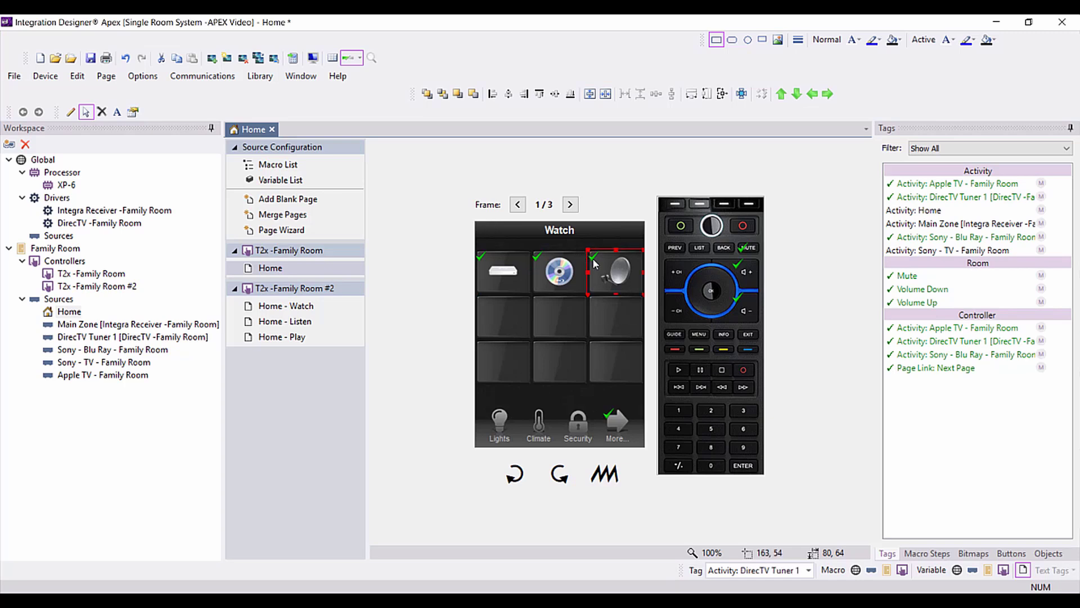
mouse_move(595, 261)
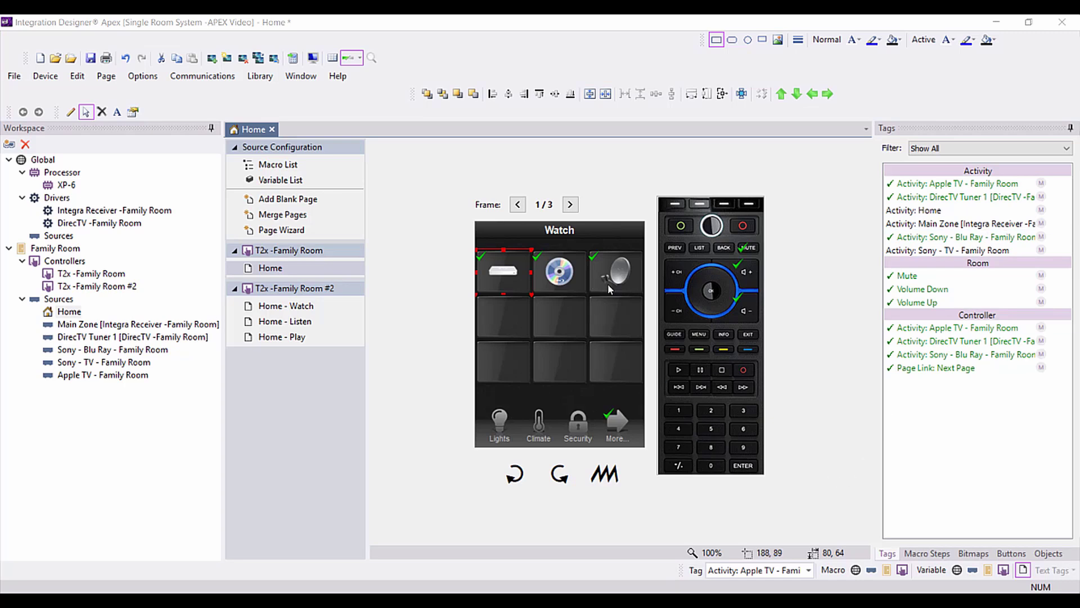
key(Tab)
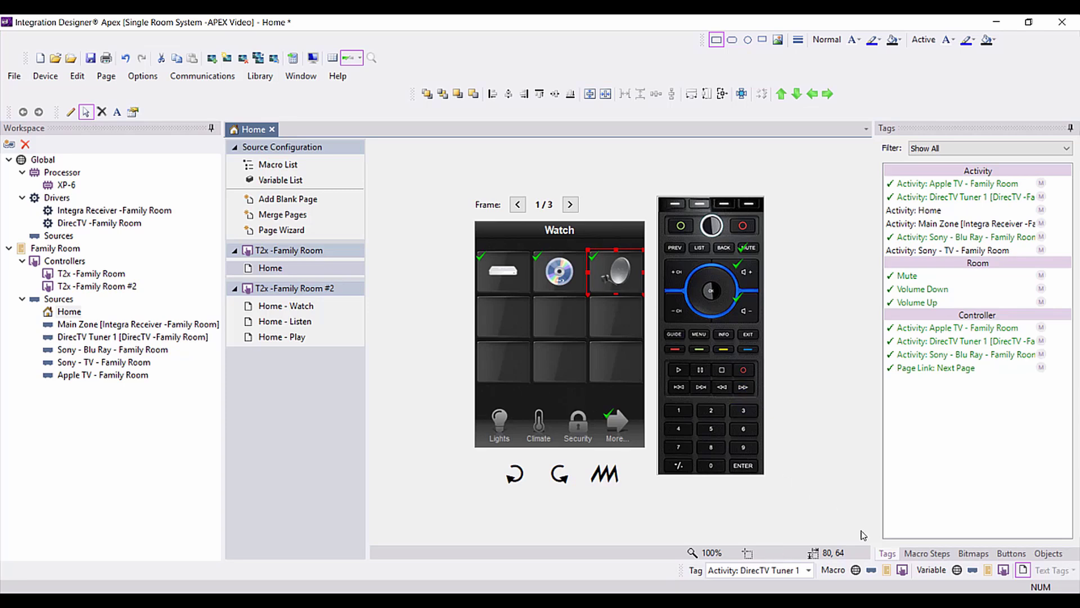
Open the room macro for the DirecTV Tuner 1 activity and add the Integra Receiver's Main Power and Input Selector commands.
click(888, 572)
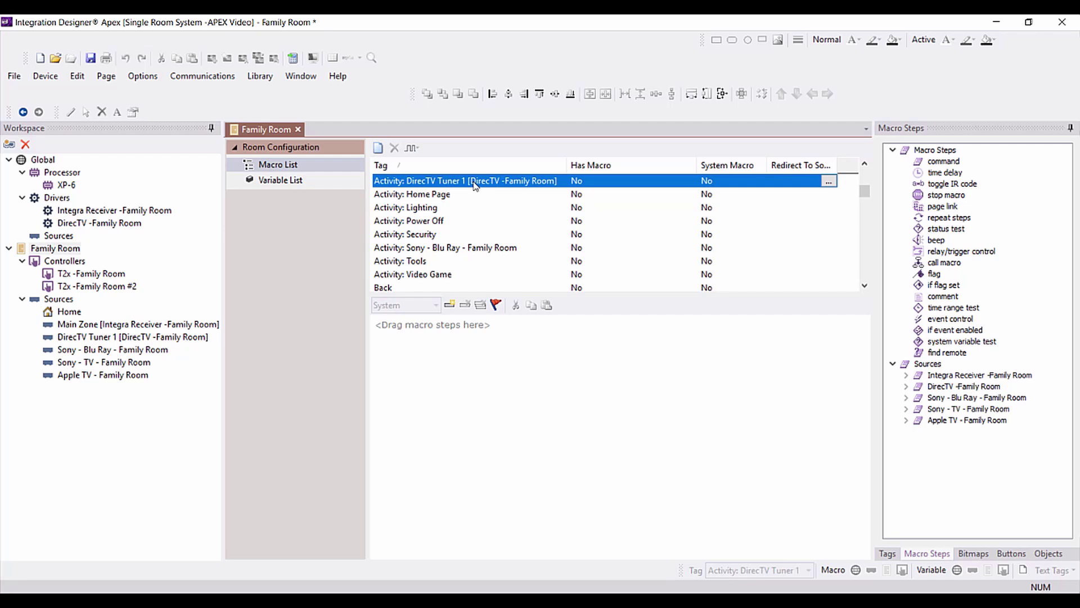
click(893, 364)
click(893, 364)
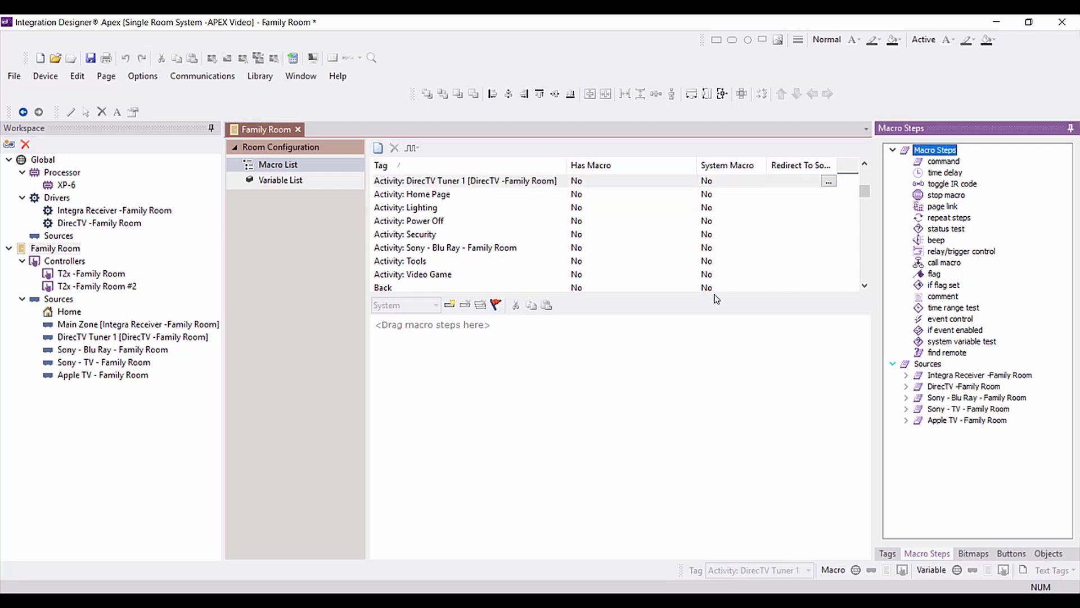
click(906, 374)
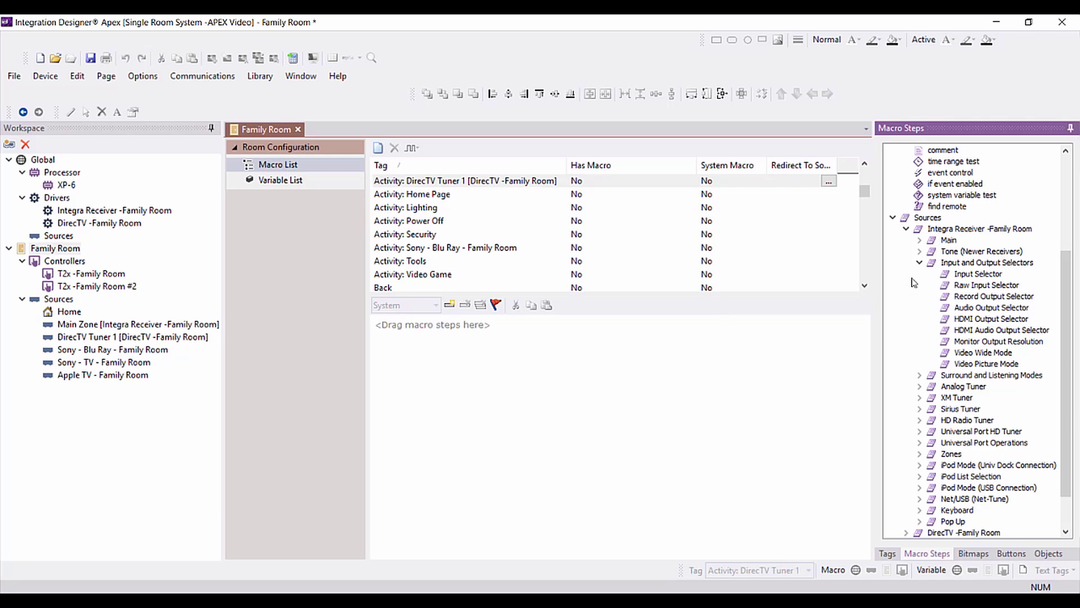
click(921, 240)
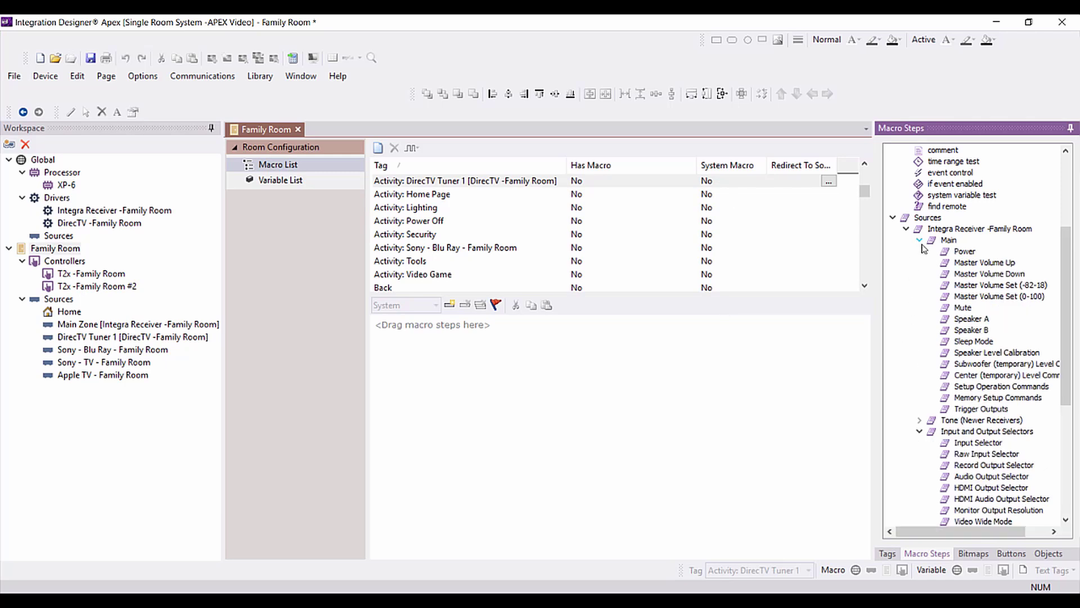
double_click(956, 251)
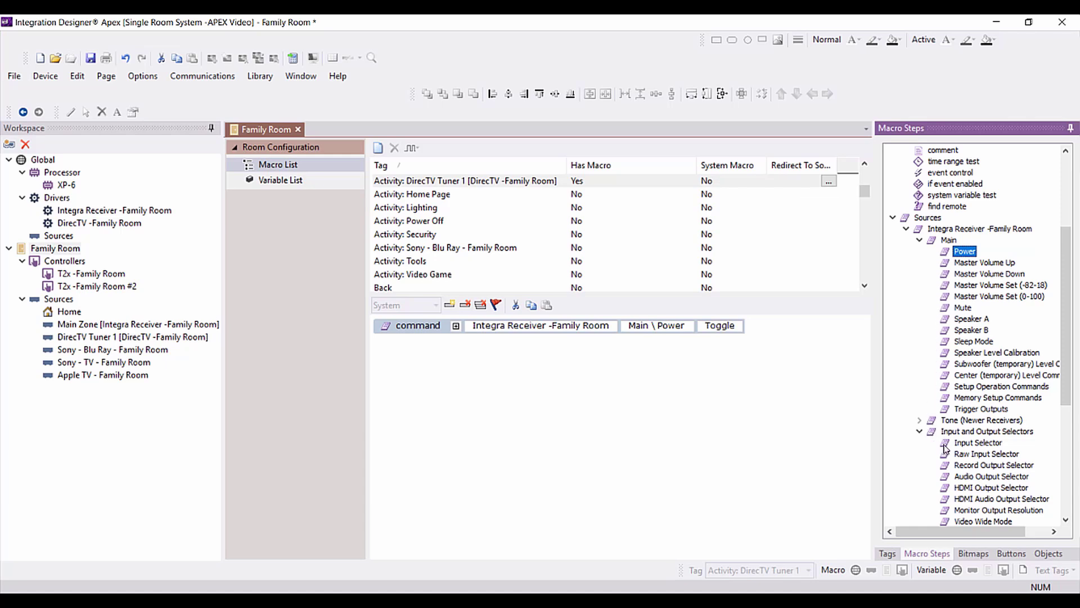
drag(946, 444, 758, 362)
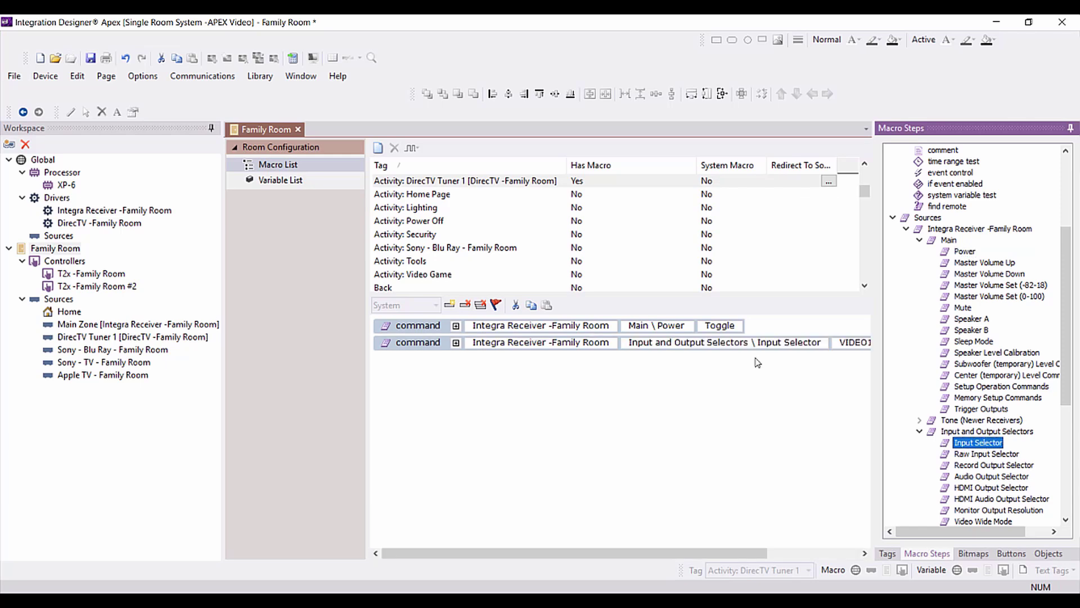
Add the Sony TV's INPUT HDMI 1 command to the DirecTV Tuner 1 macro.
scroll(939, 307, down, 5)
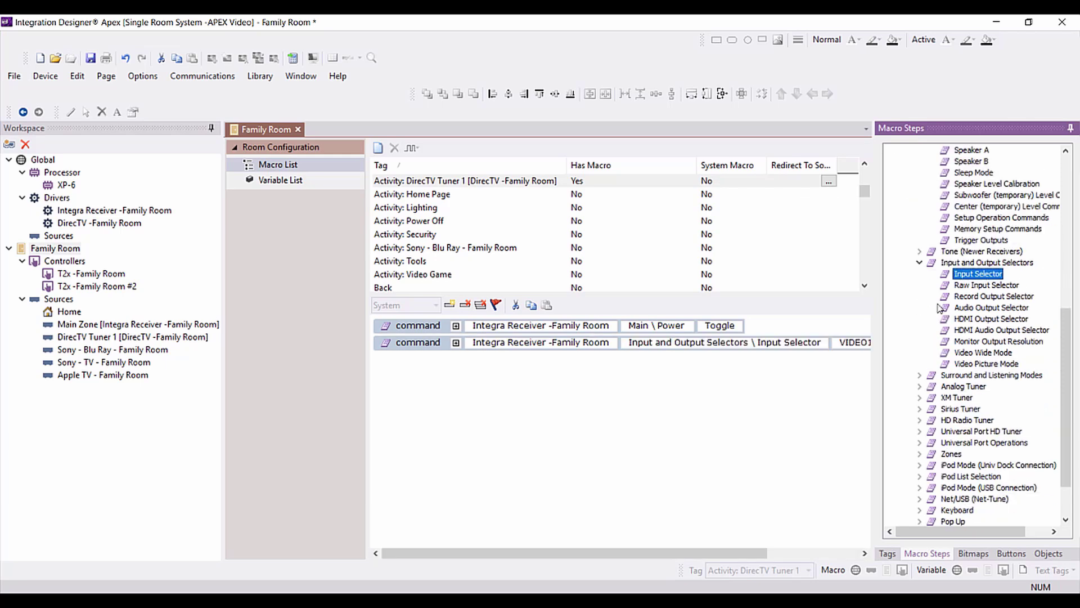
scroll(934, 298, up, 8)
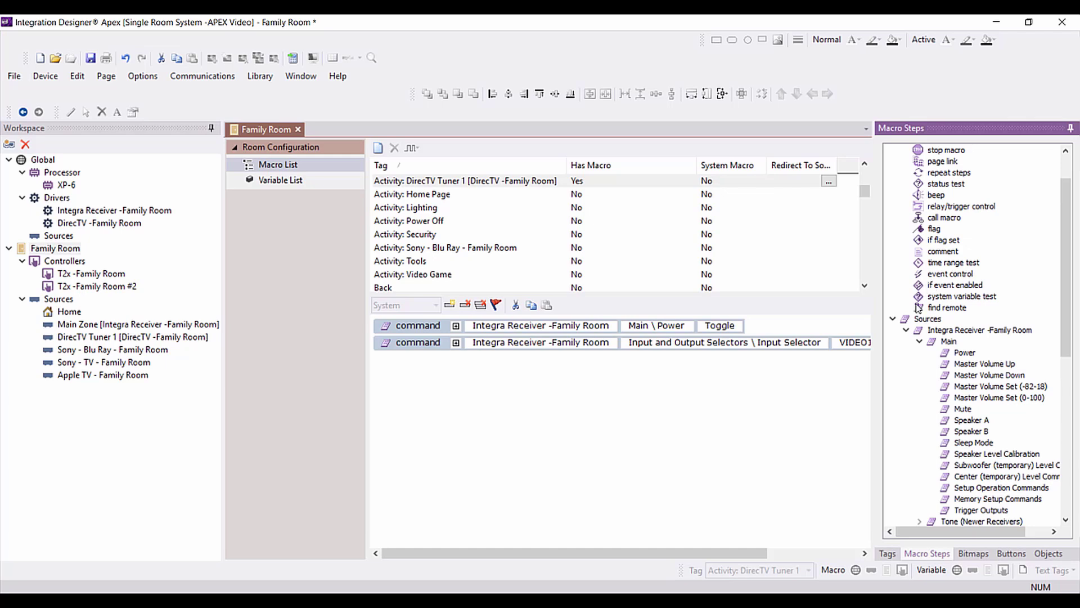
click(907, 333)
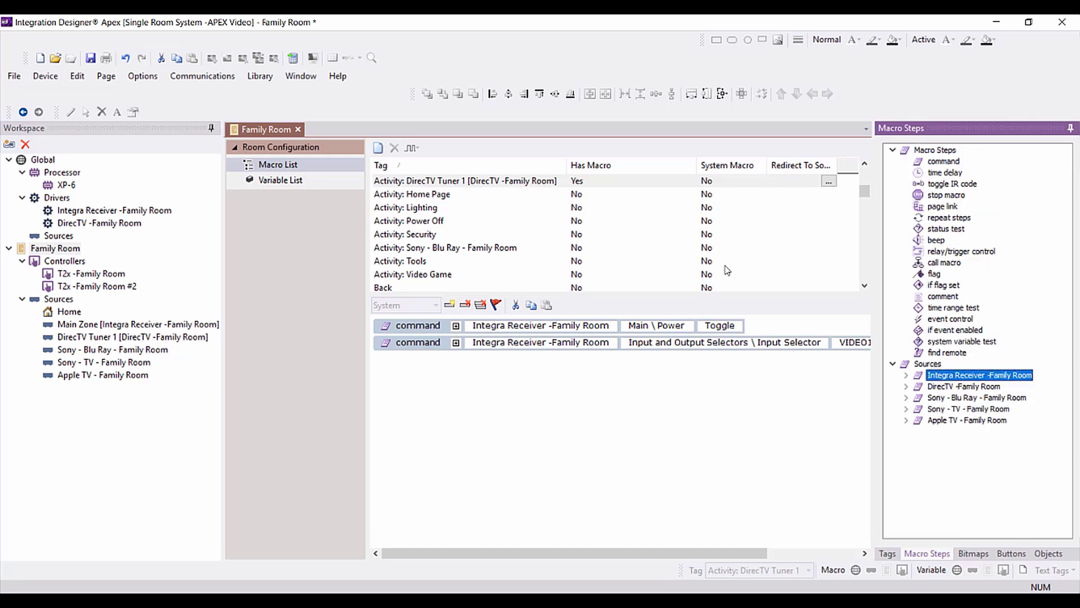
click(906, 411)
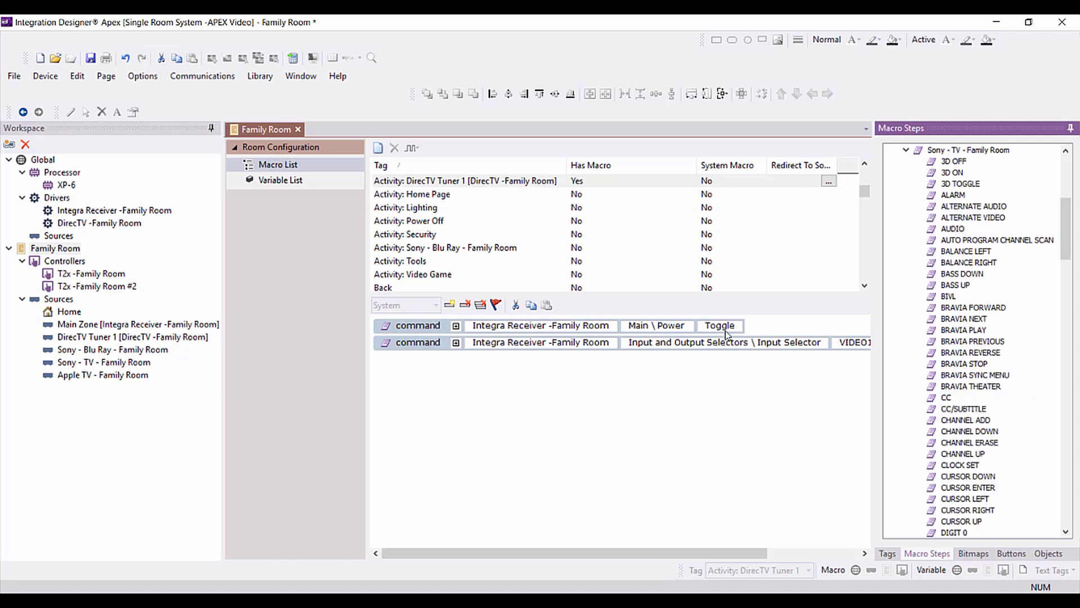
scroll(937, 334, down, 5)
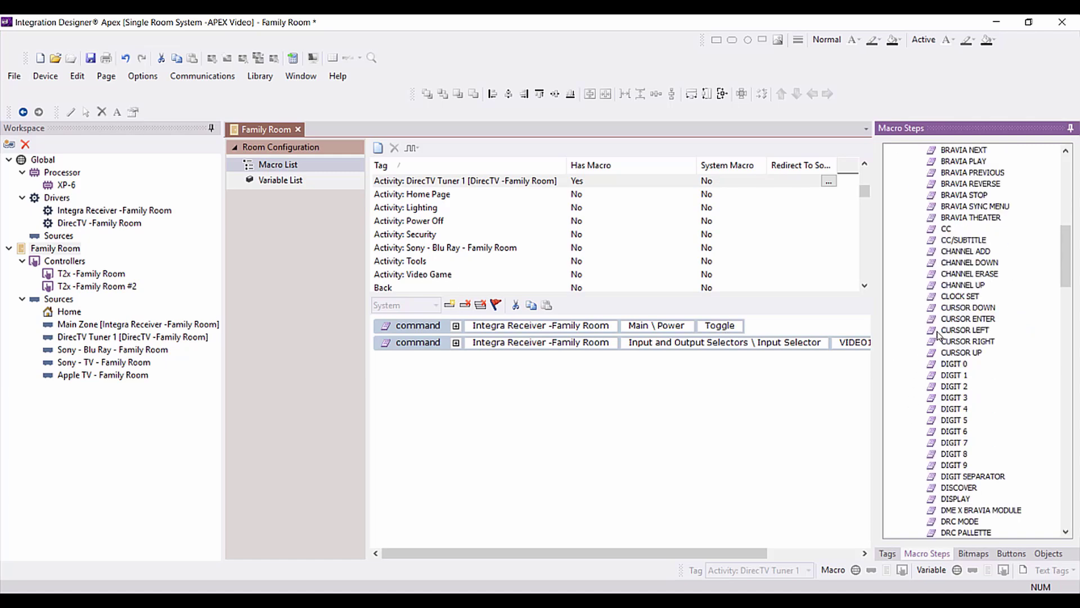
scroll(937, 334, down, 4)
scroll(938, 334, down, 6)
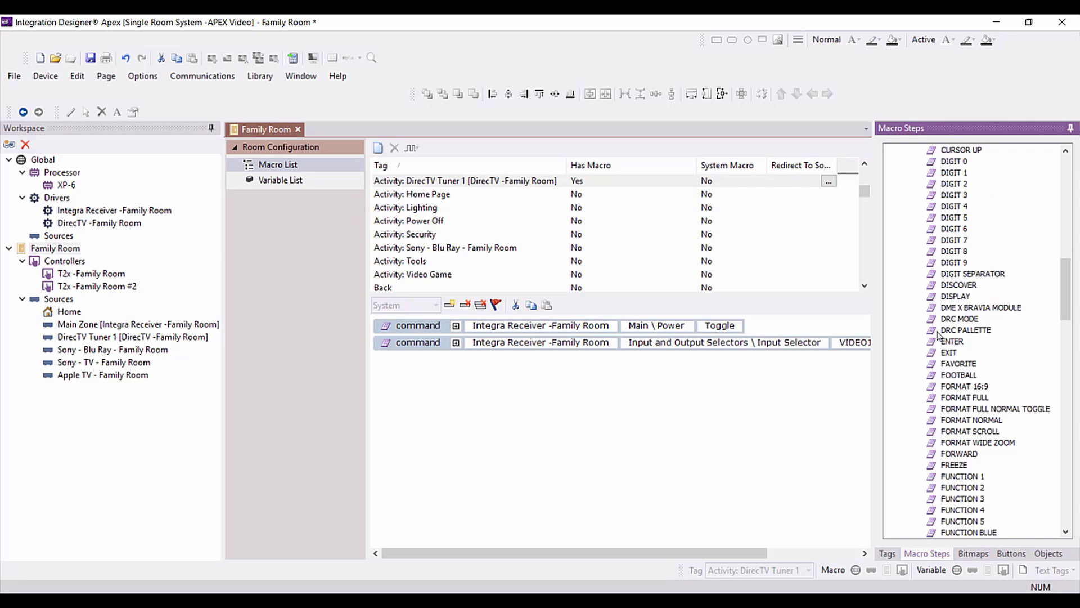
scroll(937, 334, down, 5)
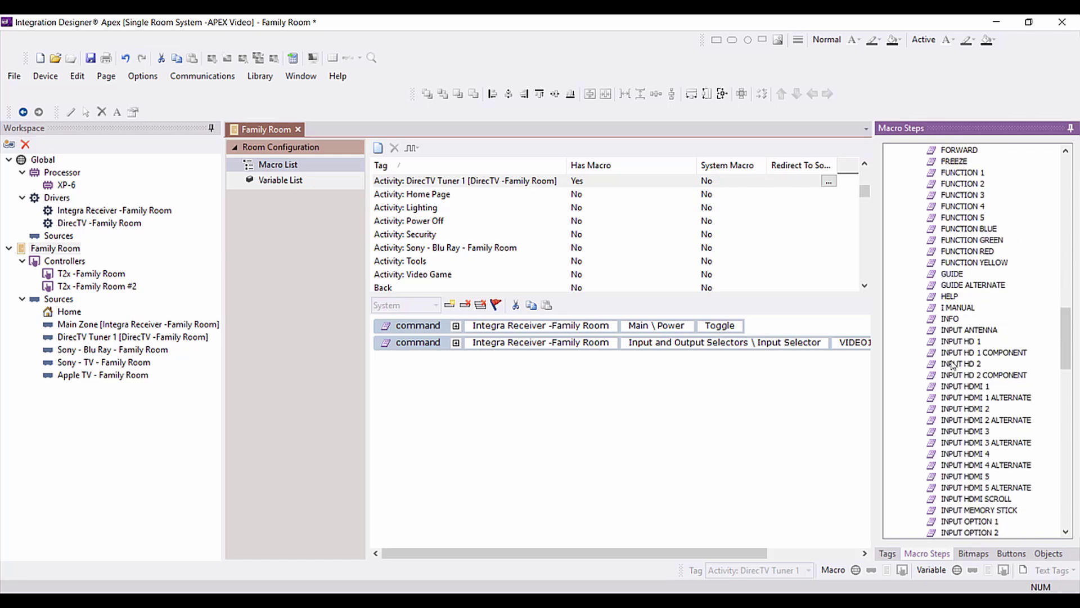
double_click(956, 386)
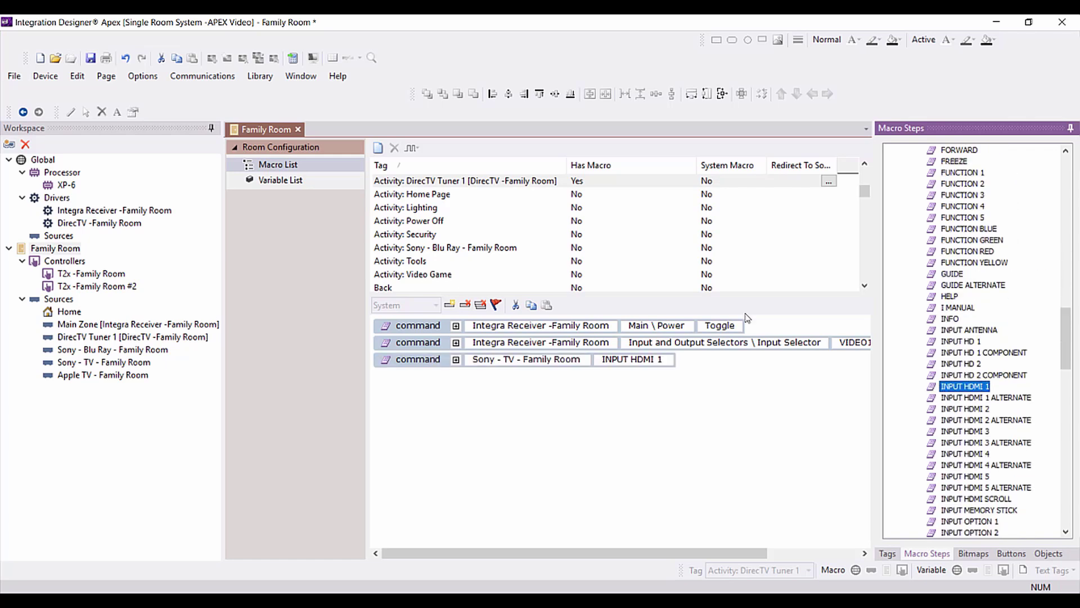
Add the Sony TV's POWER ON command to the end of the DirecTV Tuner 1 macro.
scroll(933, 391, down, 5)
scroll(934, 392, down, 10)
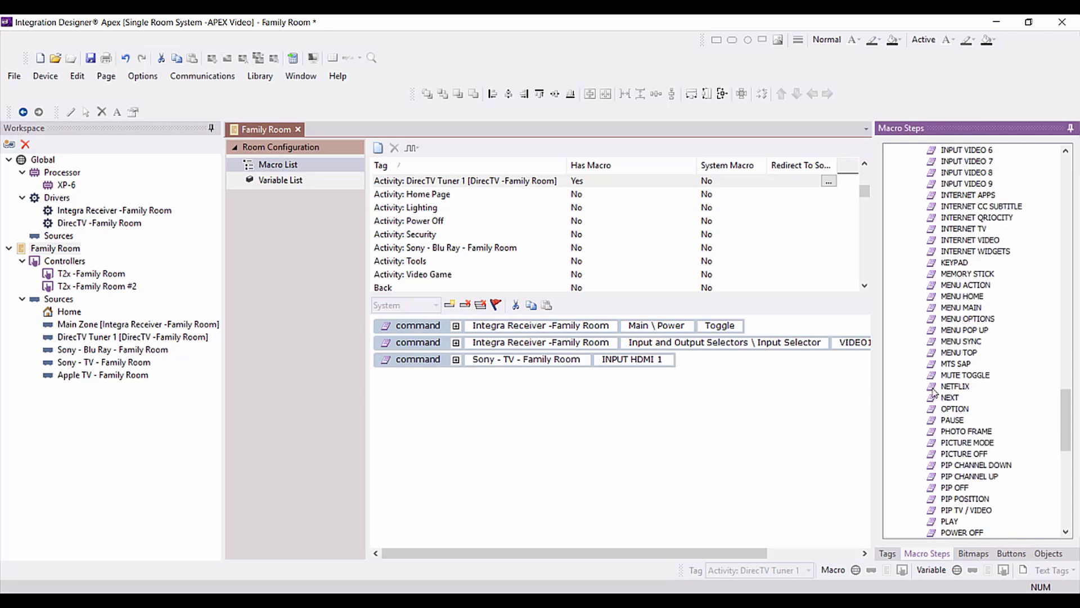
scroll(933, 392, down, 1)
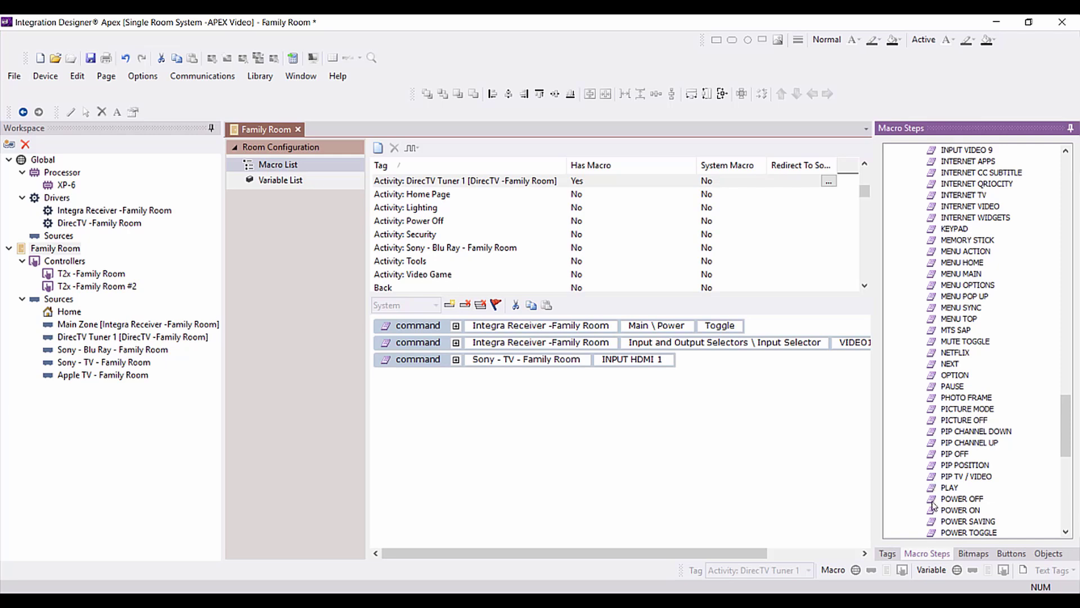
drag(935, 510, 747, 414)
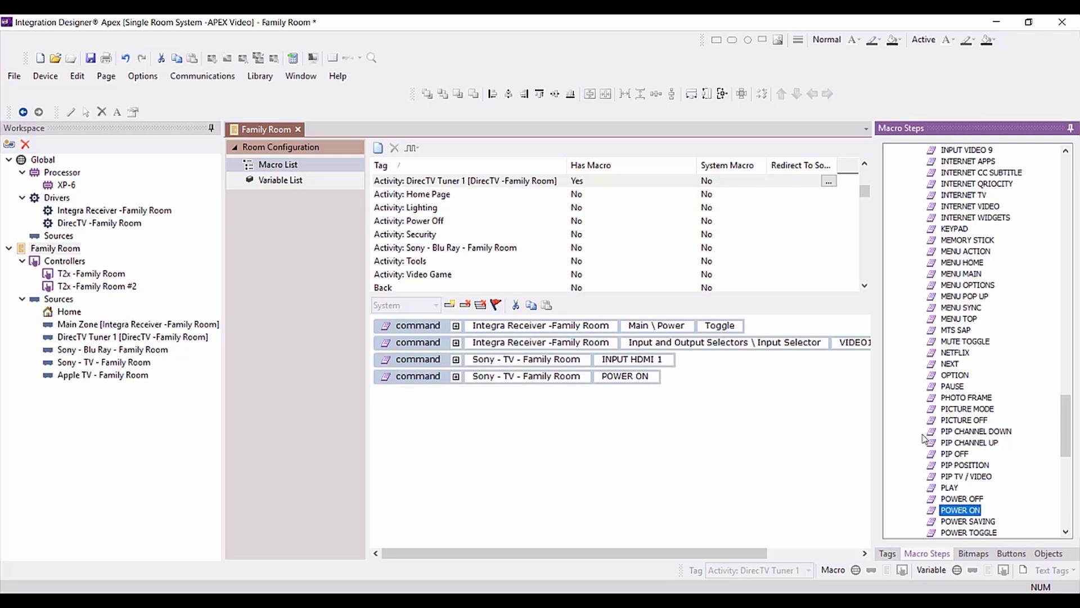
Add a time delay and reorder the macro so the TV's POWER ON comes first, directly followed by the delay.
scroll(917, 340, up, 18)
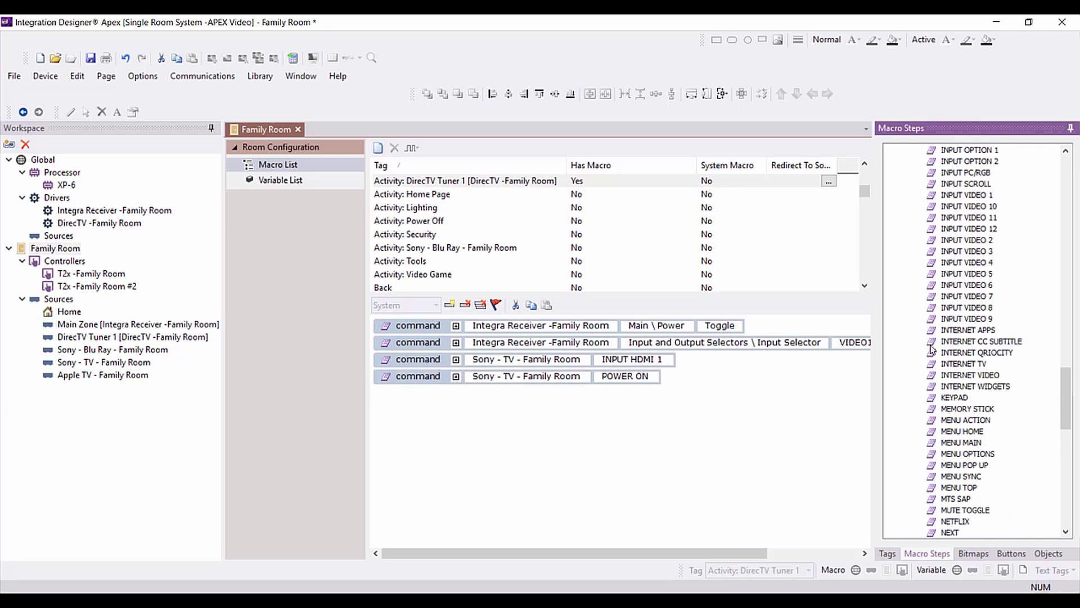
scroll(923, 351, up, 20)
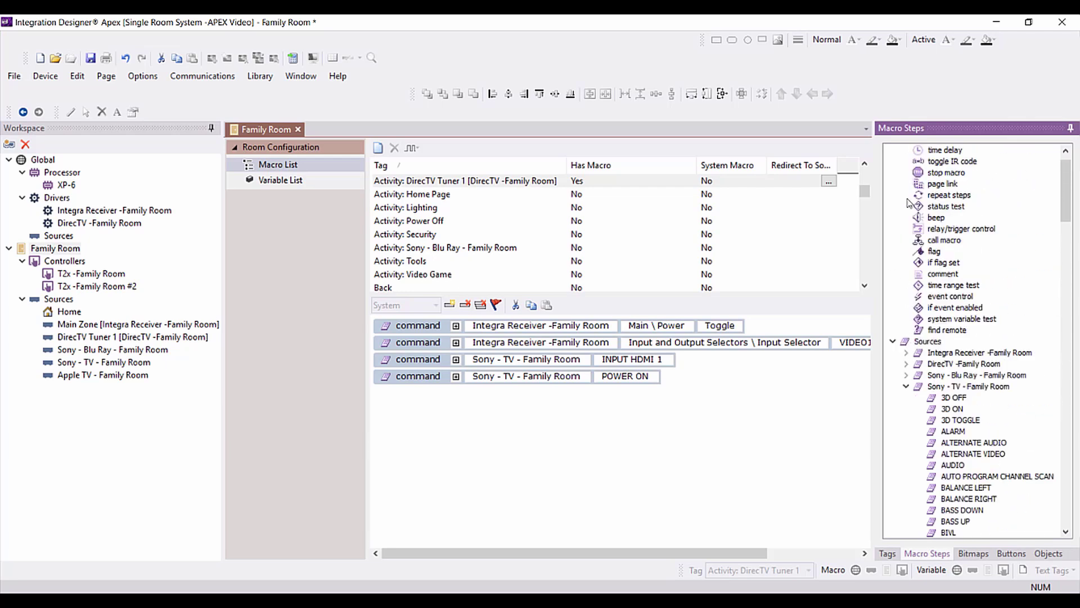
double_click(921, 152)
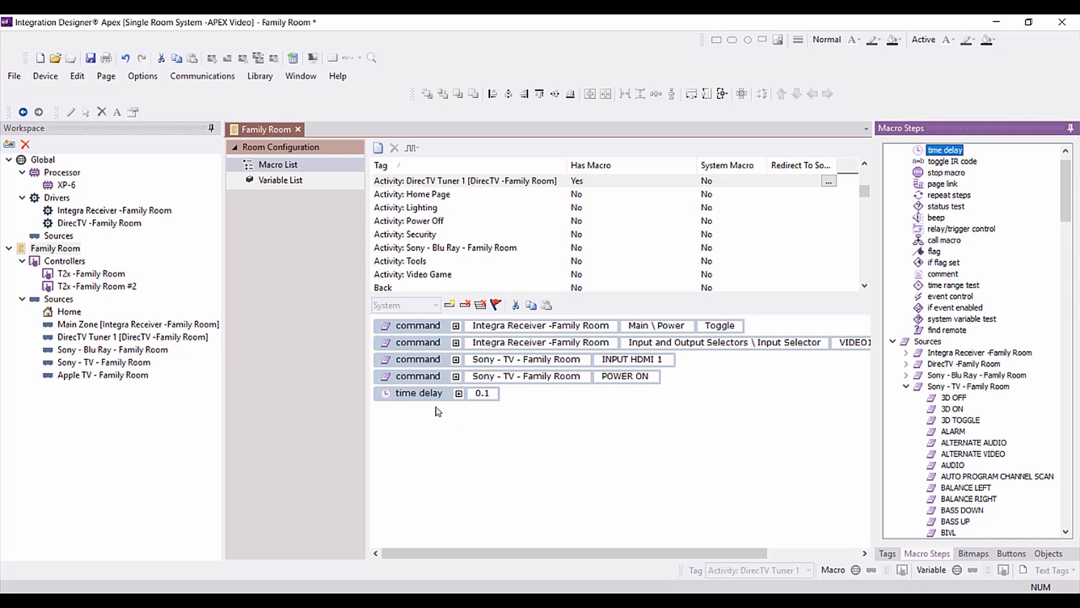
drag(416, 376, 408, 316)
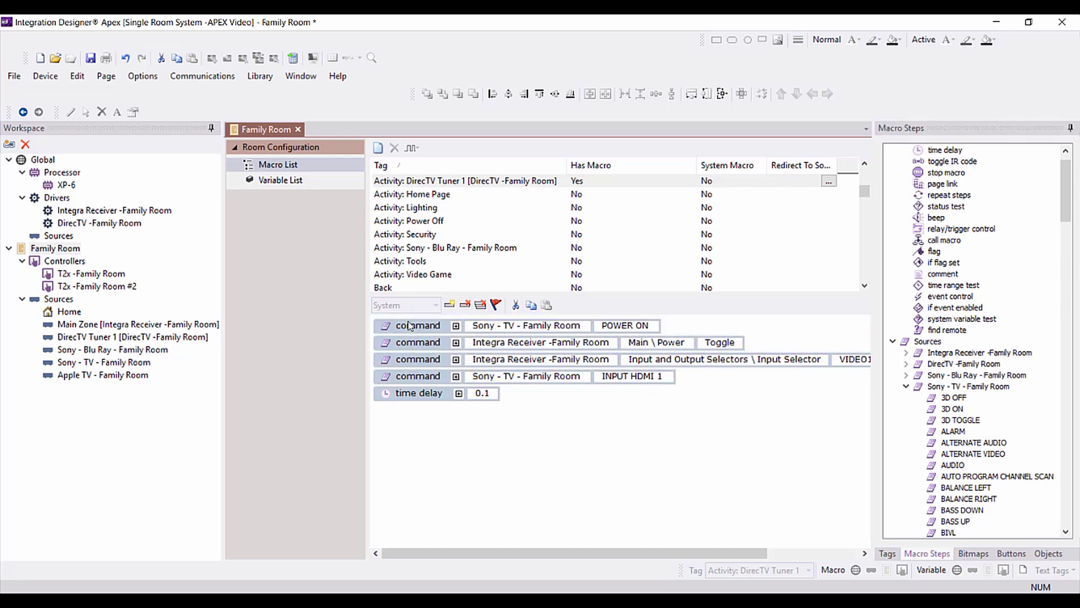
drag(418, 398, 414, 341)
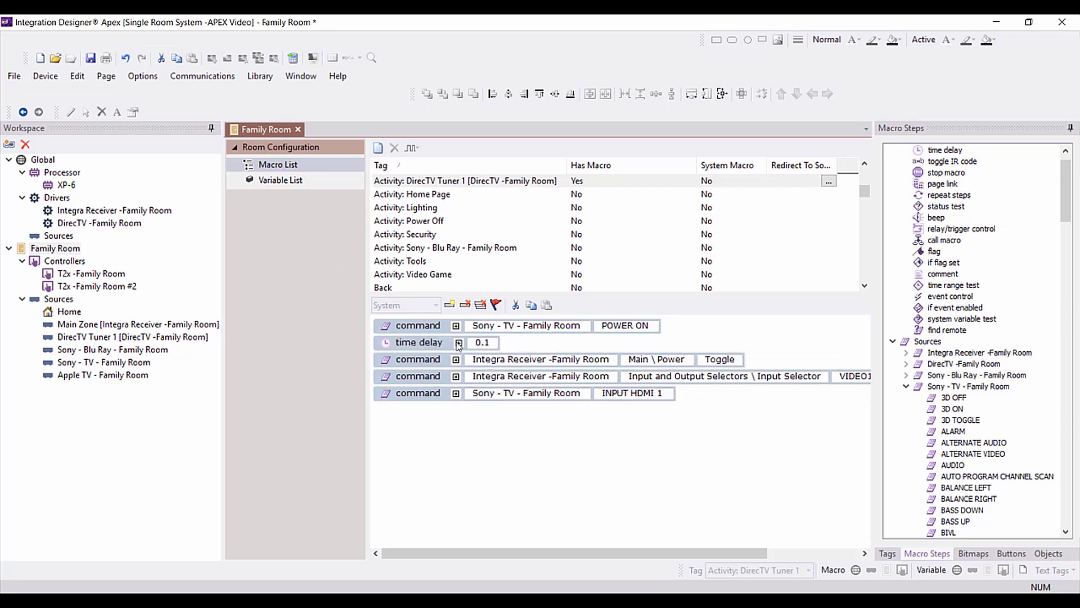
Set the time delay after the TV's POWER ON command to 0.8.
click(485, 342)
click(493, 338)
click(493, 339)
key(Up)
key(Up)
key(Up)
key(Up)
key(Up)
Set the Integra Receiver's Main Power command to On.
click(710, 356)
click(717, 359)
click(719, 360)
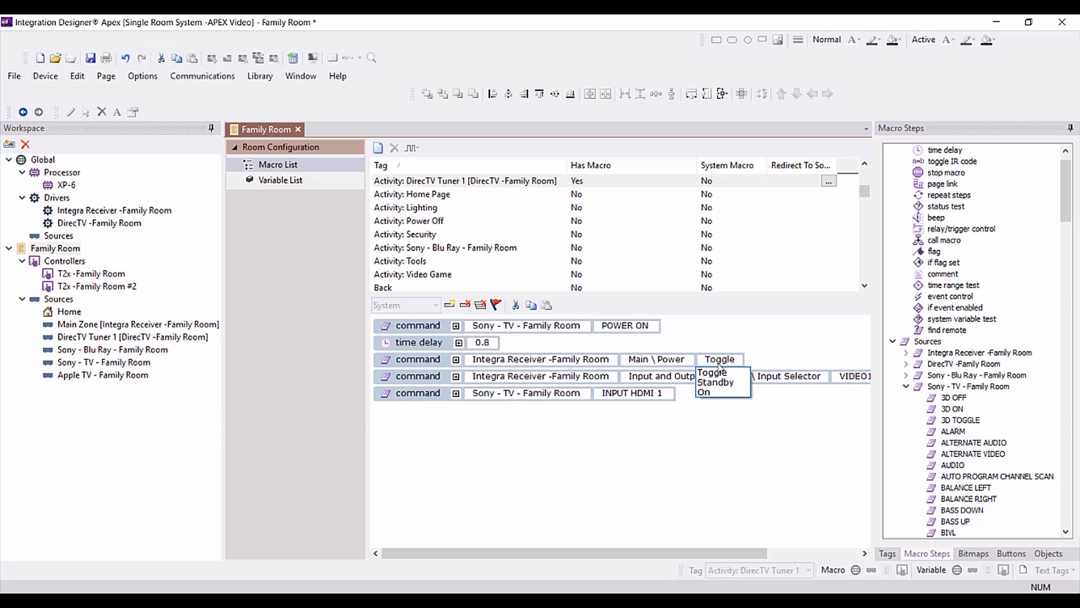
click(726, 394)
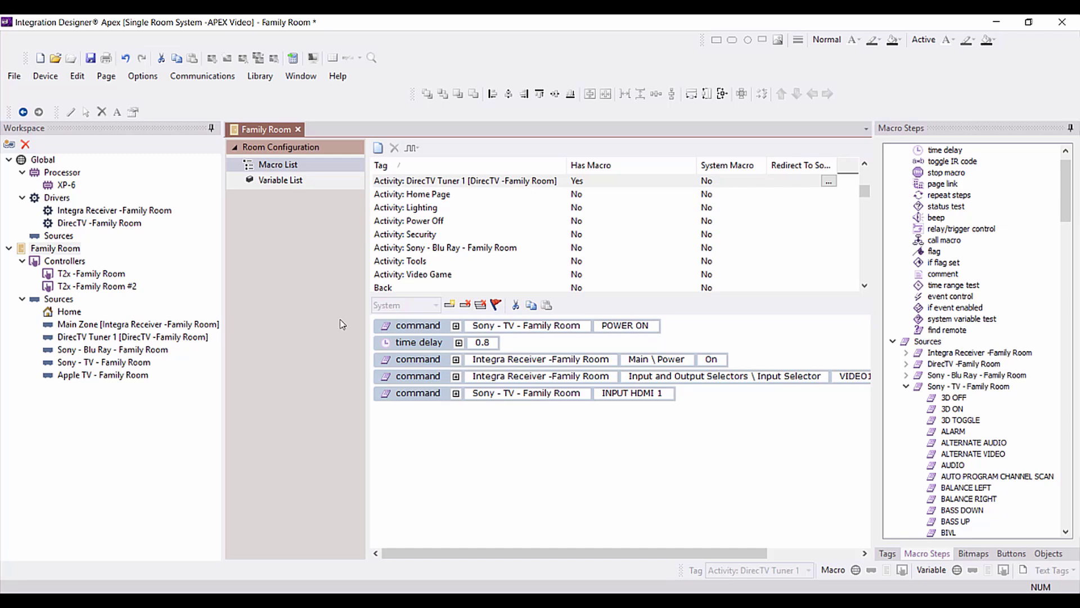
Move the TV's INPUT HDMI 1 command above the receiver's Input Selector and set that selector to VIDEO2 CBL/SAT.
drag(426, 396, 423, 367)
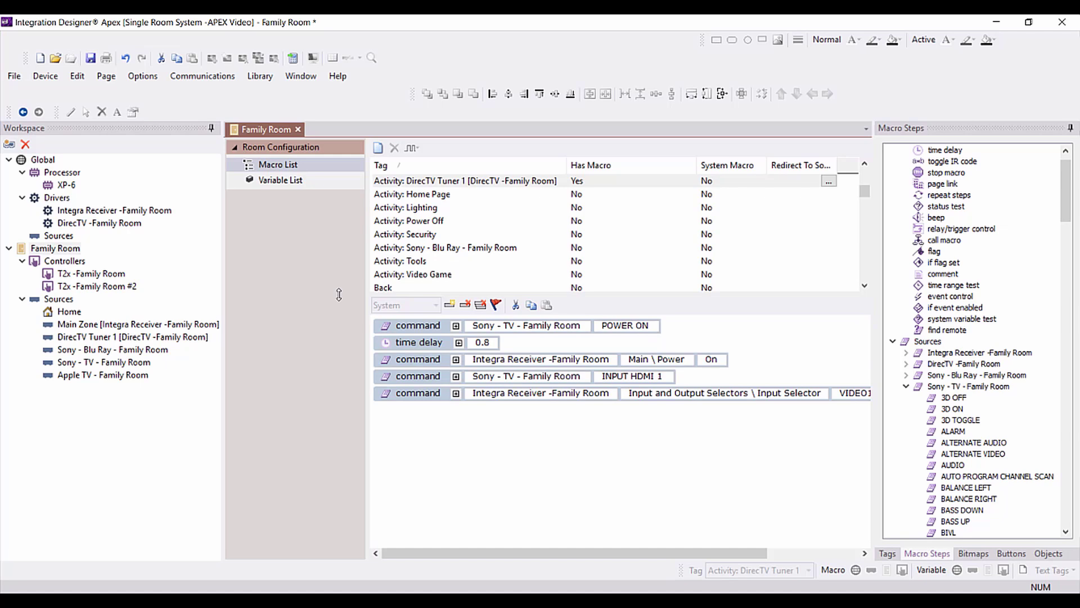
click(844, 397)
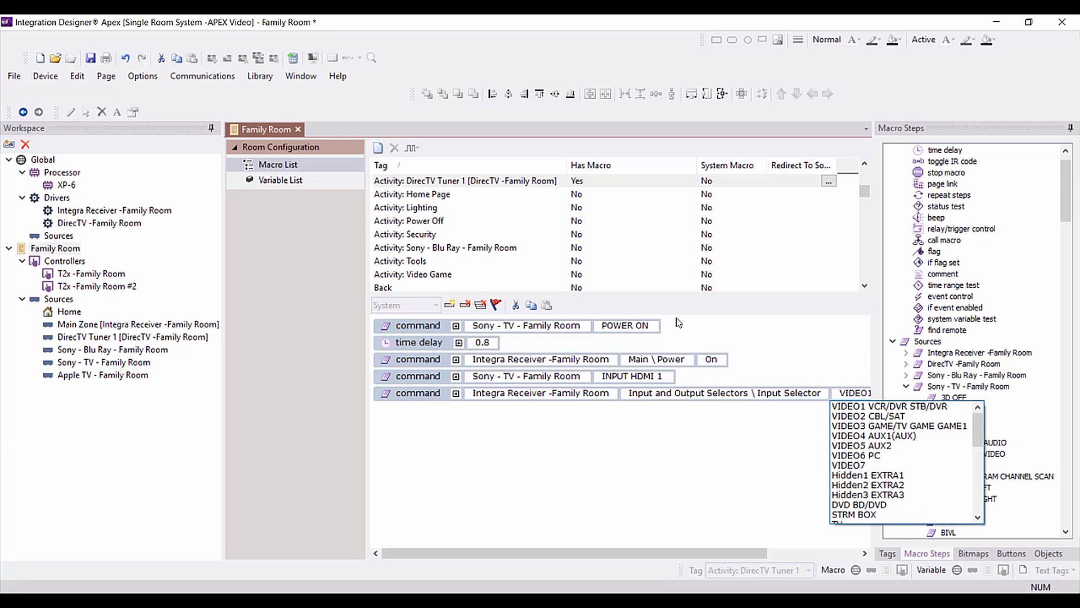
click(848, 416)
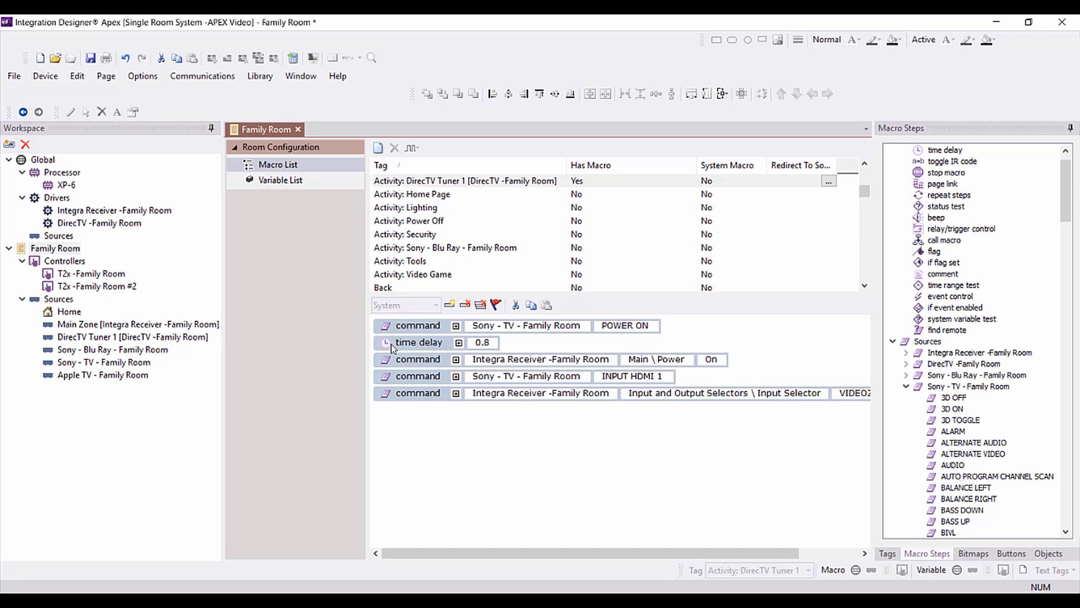
Copy the DirecTV Tuner 1 macro steps into the Sony - Blu Ray activity and set its Input Selector to VIDEO1 VCR/DVR STB/DVR.
key(ctrl+c)
click(464, 251)
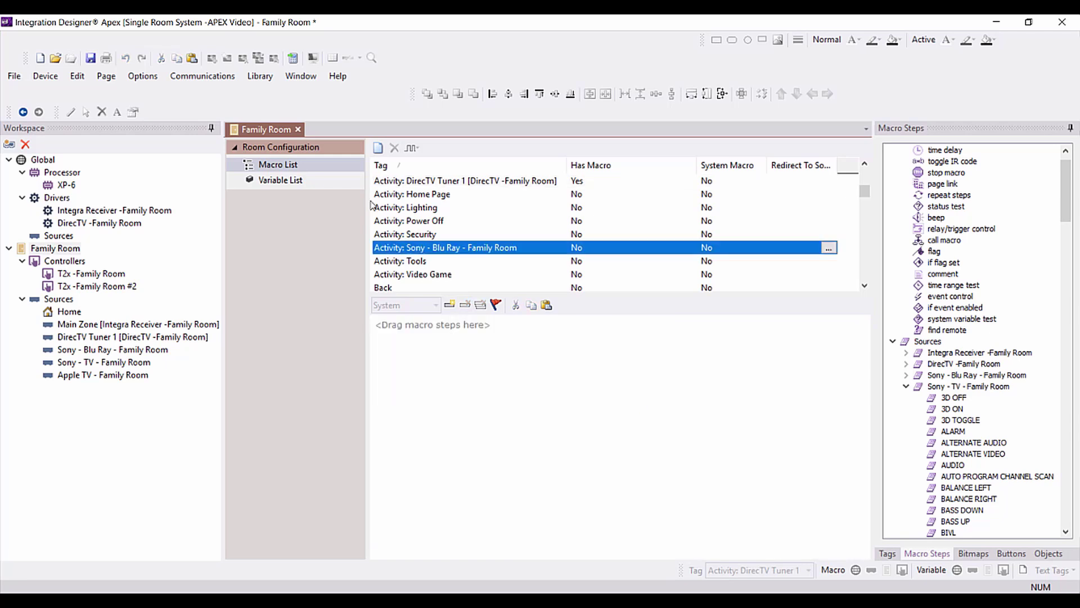
click(472, 342)
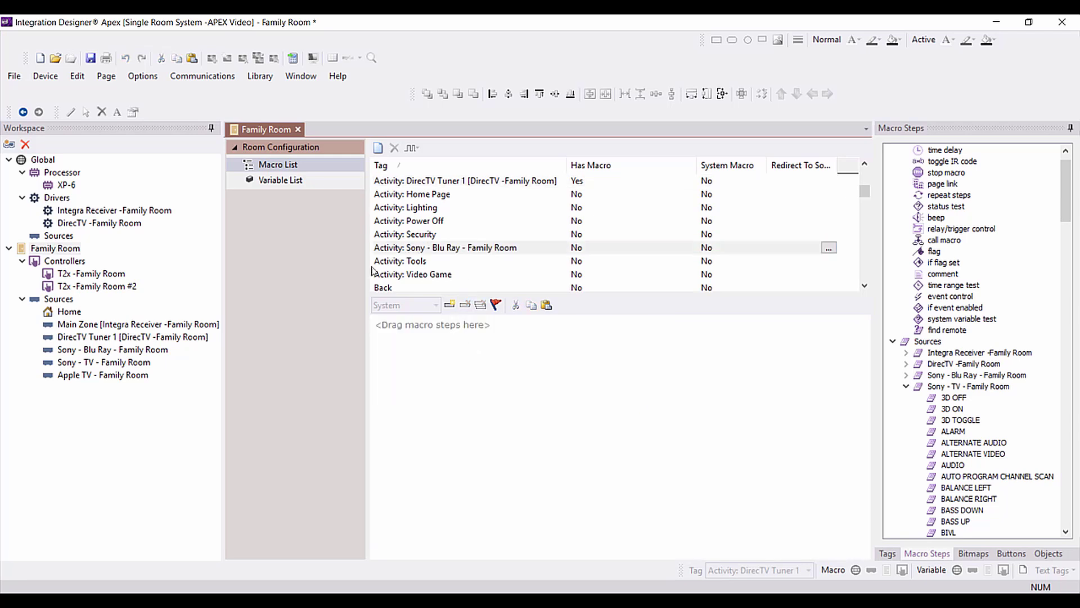
key(ctrl+v)
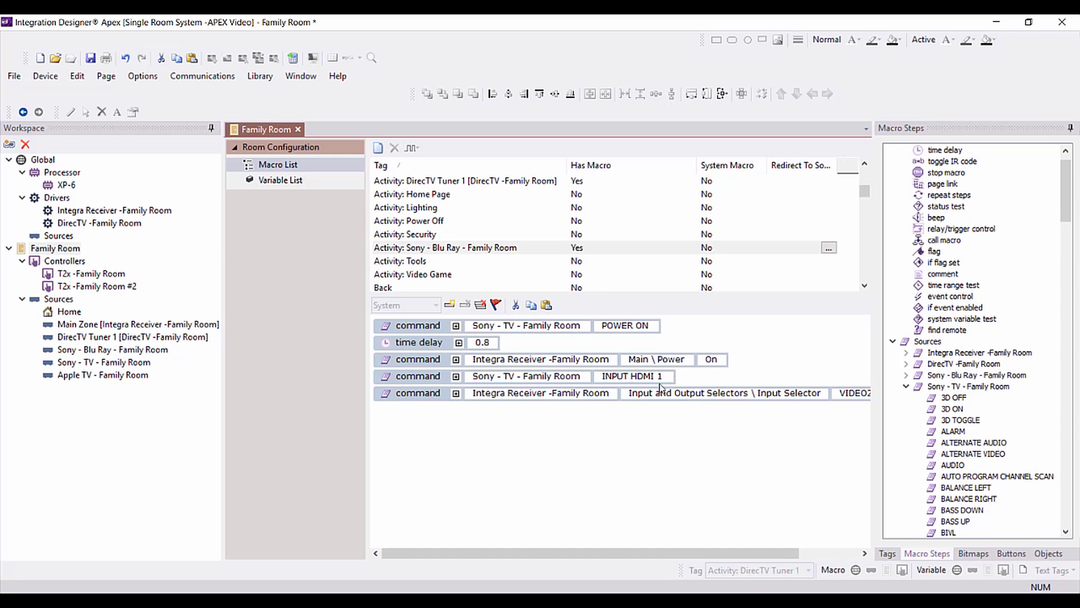
click(850, 396)
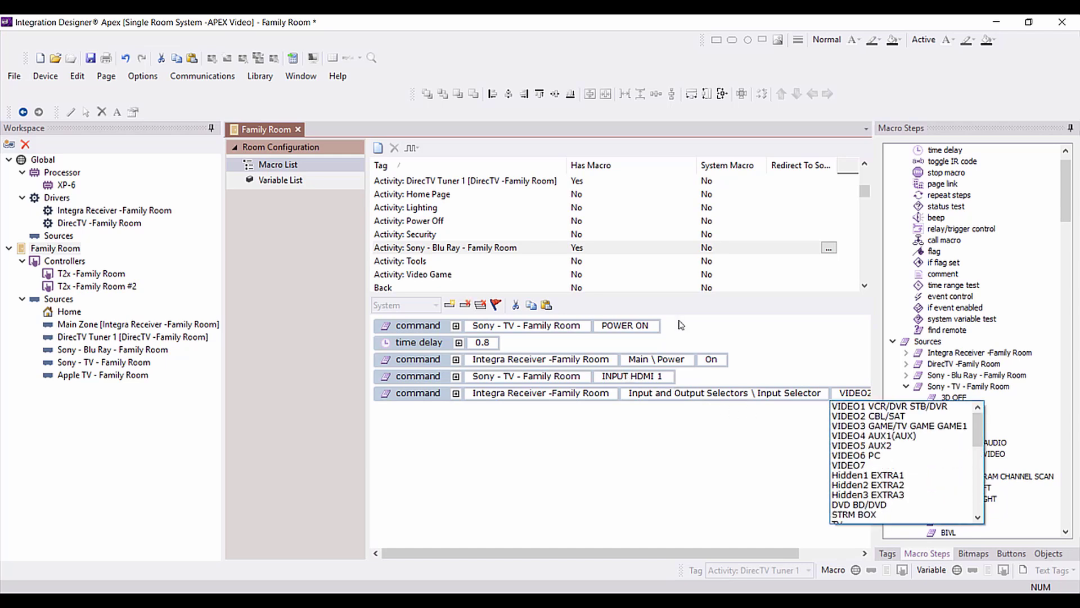
click(850, 413)
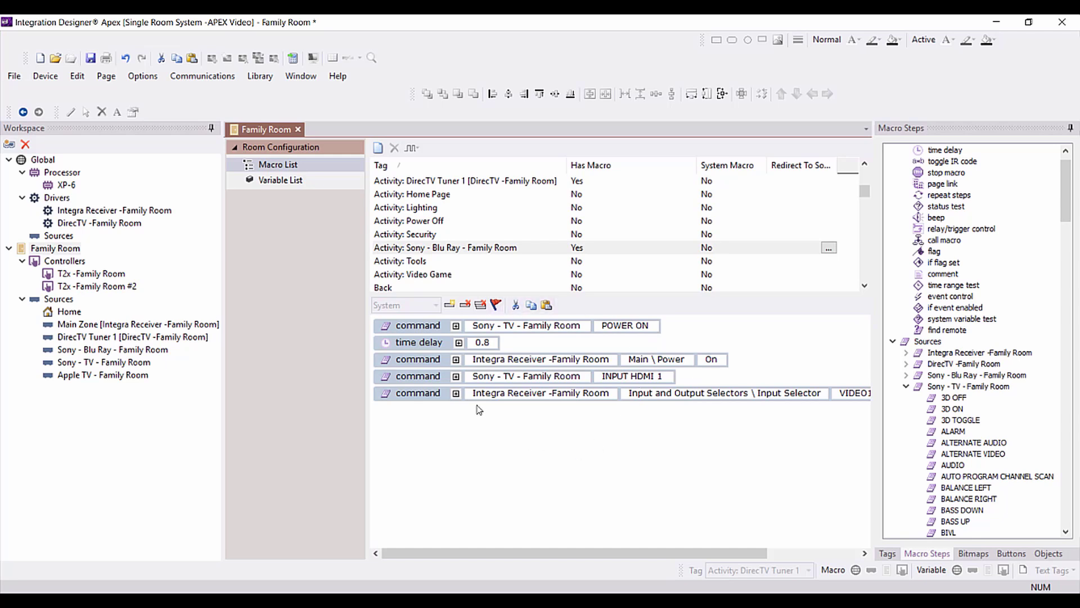
Paste the copied macro steps into the Apple TV activity and set its Input Selector to VIDEO3 GAME/TV GAME GAME1.
scroll(471, 214, up, 1)
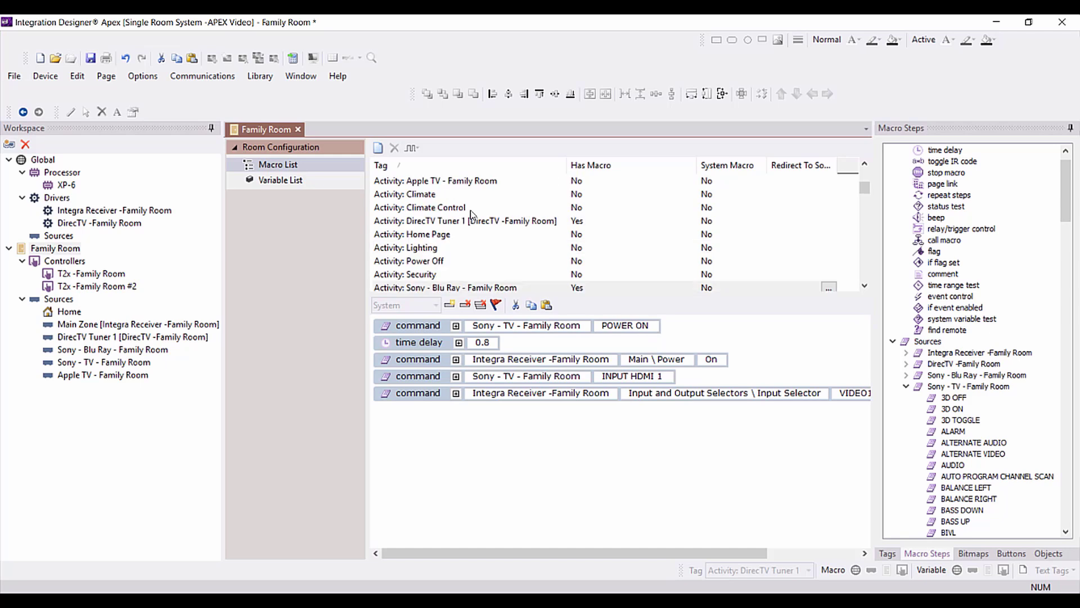
click(459, 183)
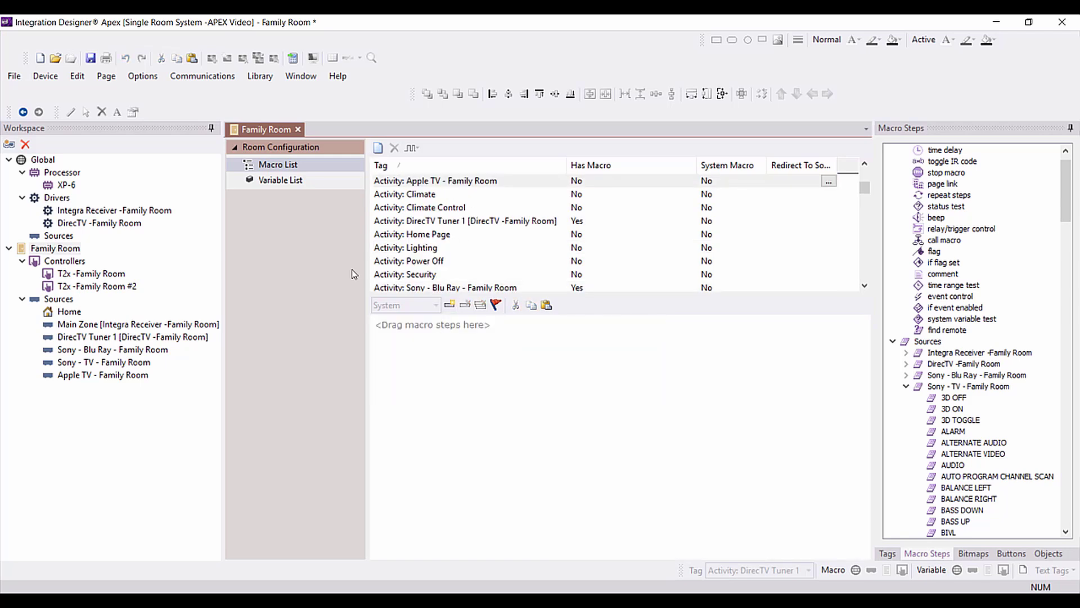
key(ctrl+v)
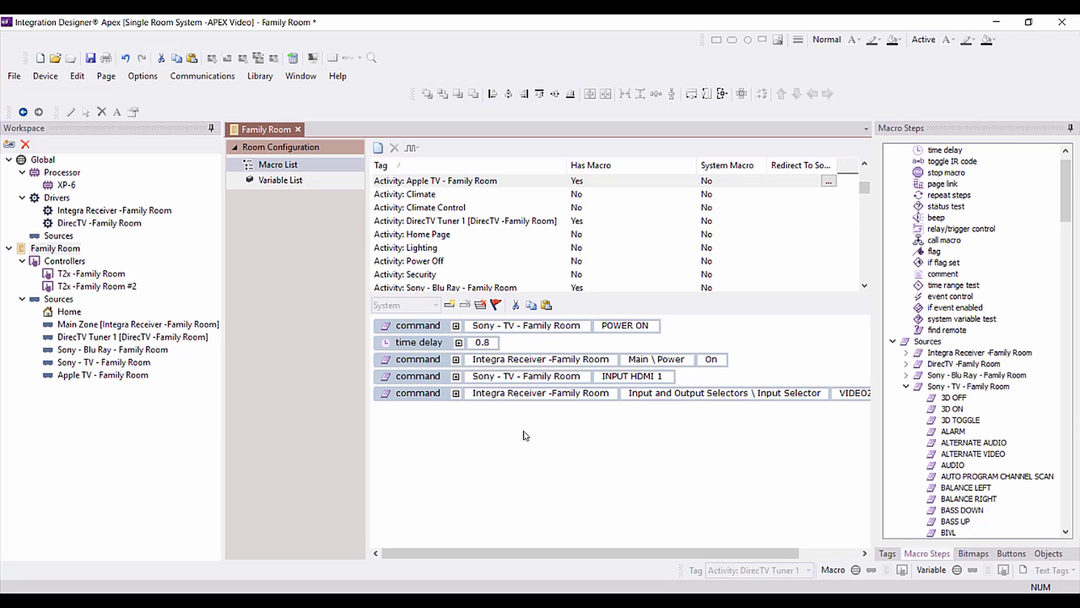
click(846, 394)
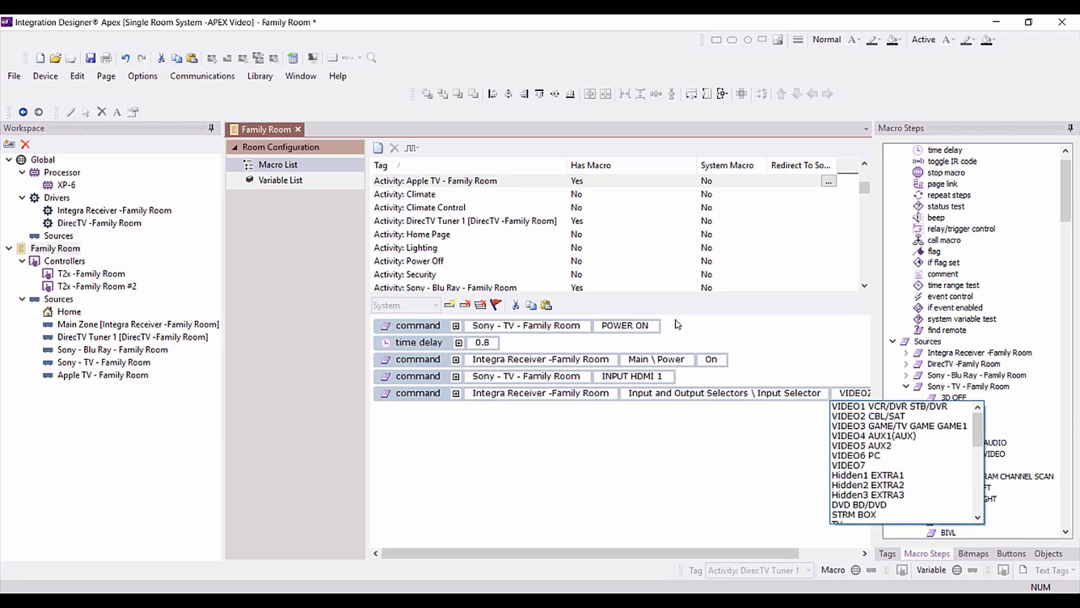
click(899, 426)
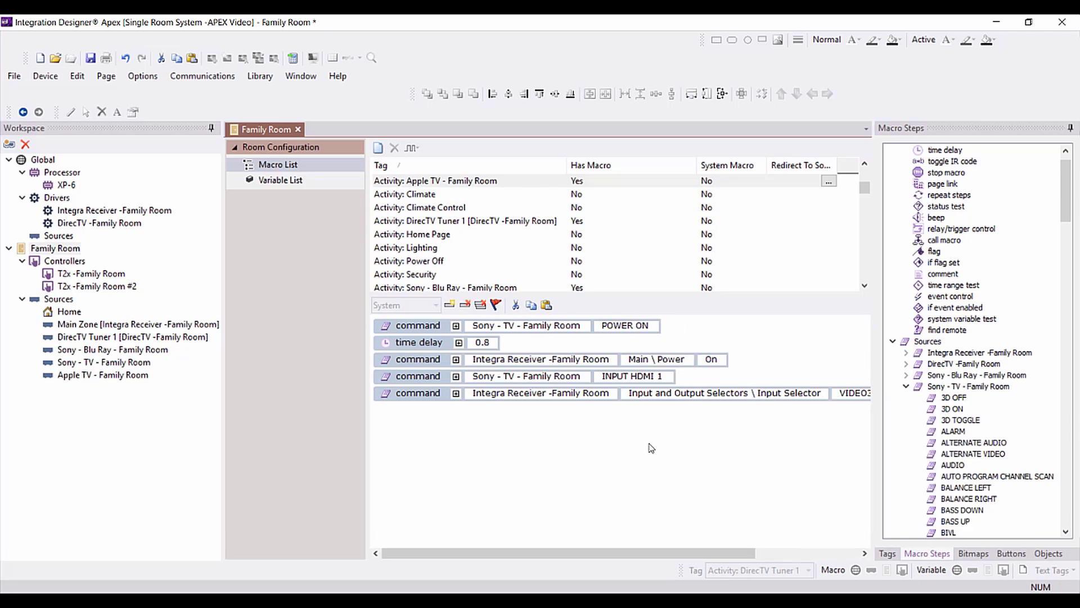